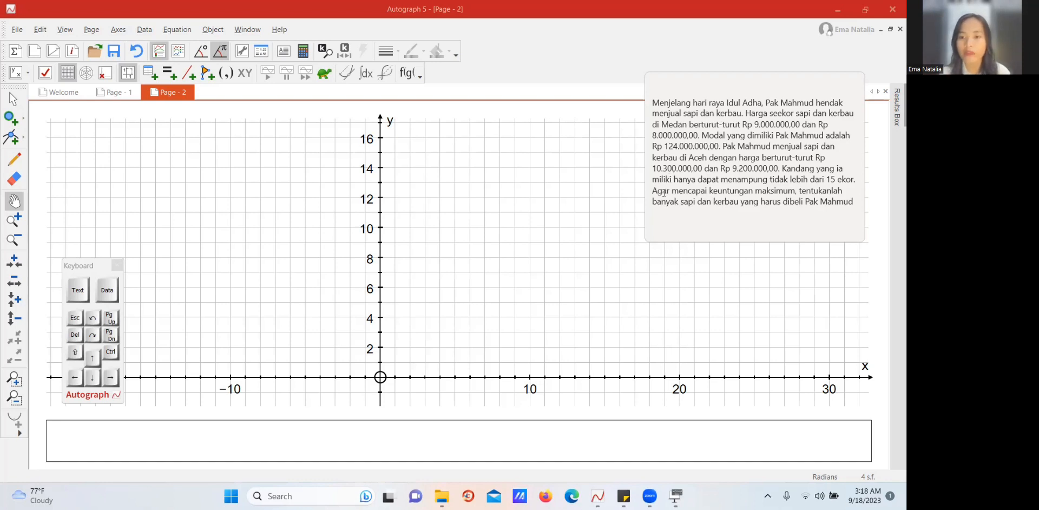
- Check the maximum-profit requirement in the problem note, and begin a text box with "Memaksimumkan" followed by a second line "Z="
click(664, 192)
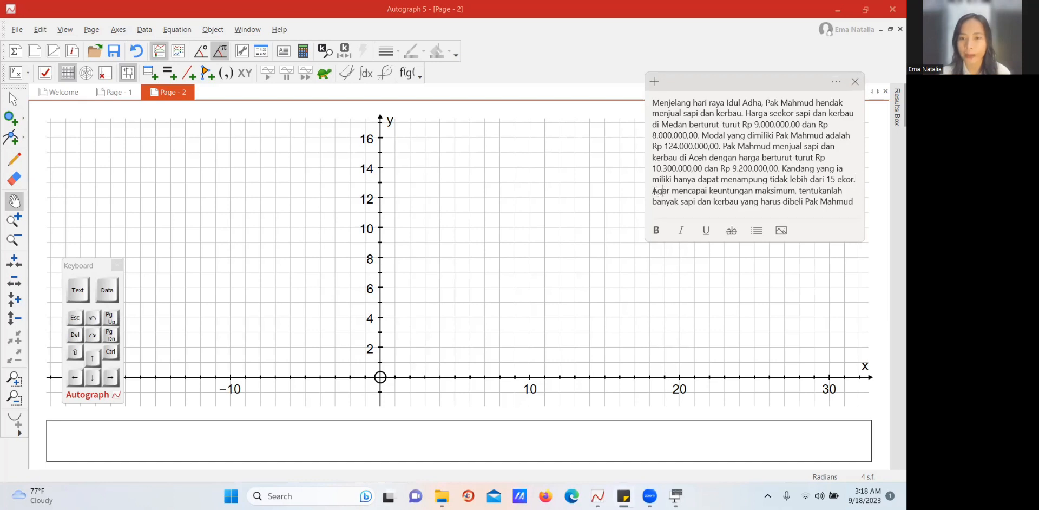
drag(653, 191, 794, 194)
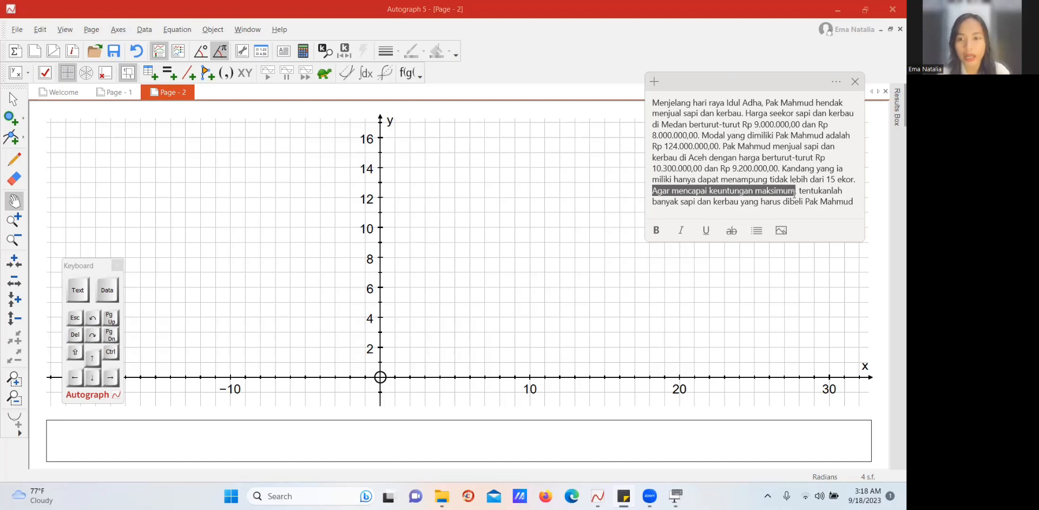
click(783, 190)
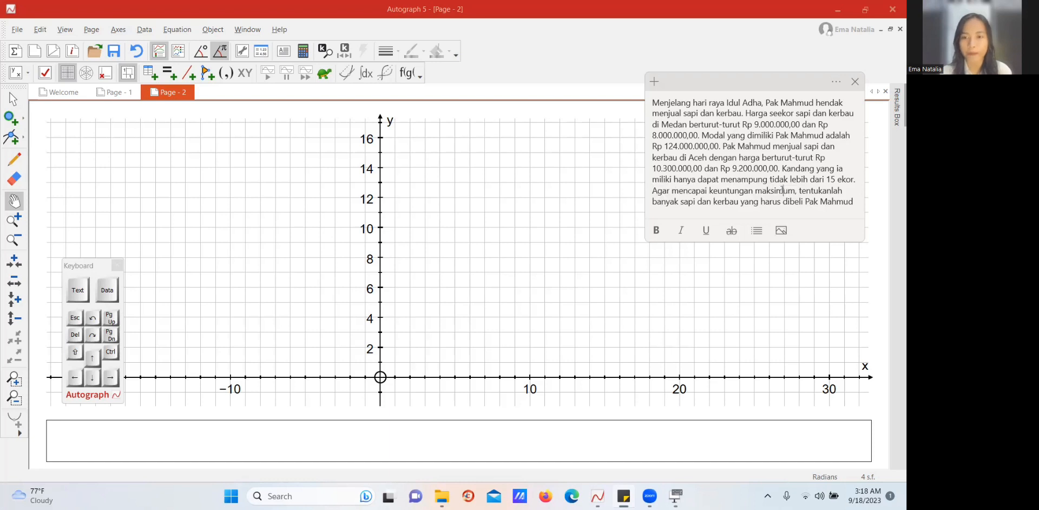
click(286, 52)
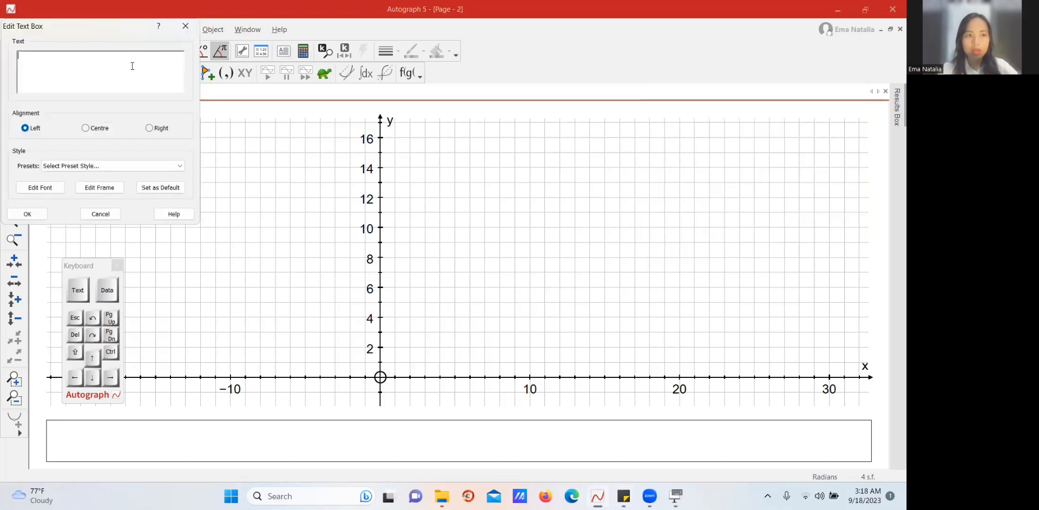
text(M)
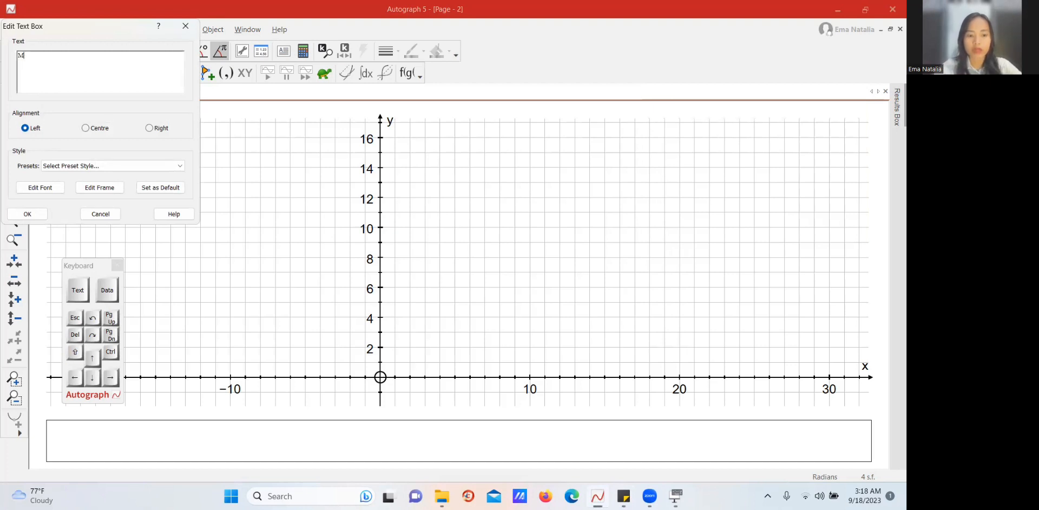
text(emaksim)
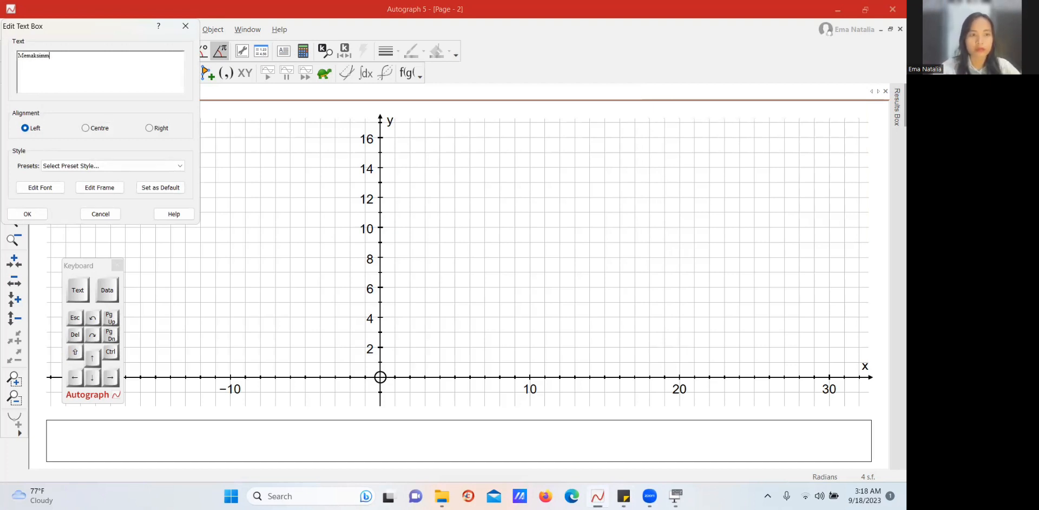
text(umkan)
key(Return)
text(Z=)
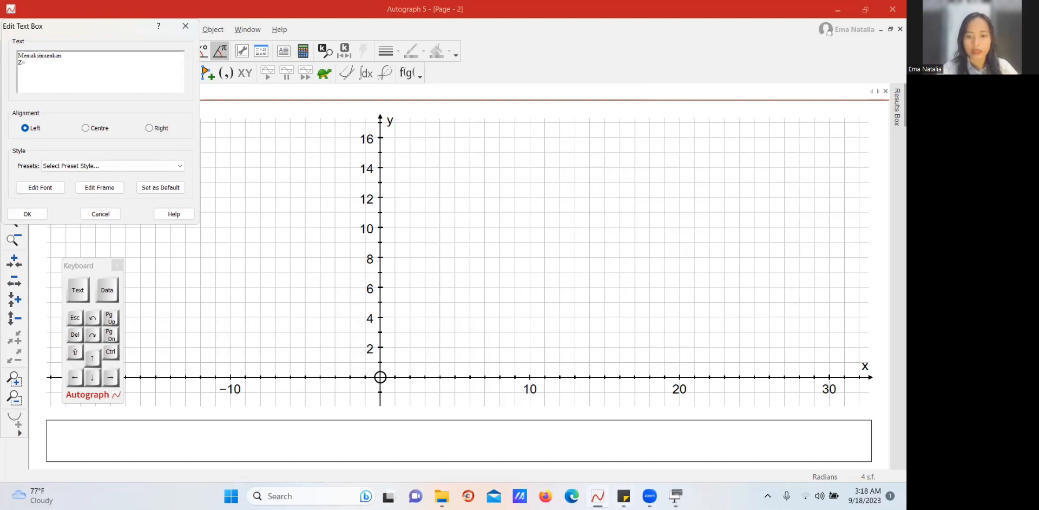
- Review the profit wording and the selling and purchase prices of the cattle and buffalo in the problem note
click(623, 494)
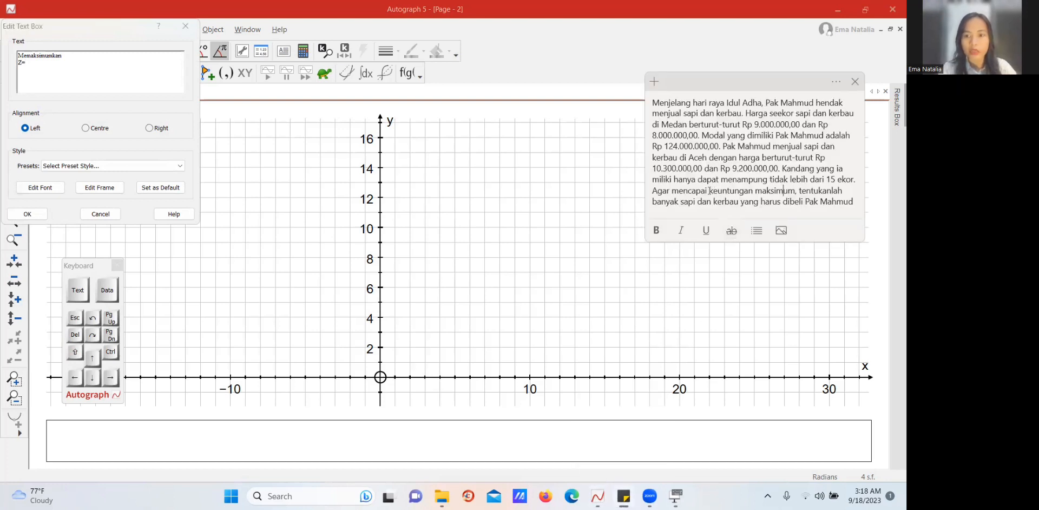
drag(708, 191, 753, 190)
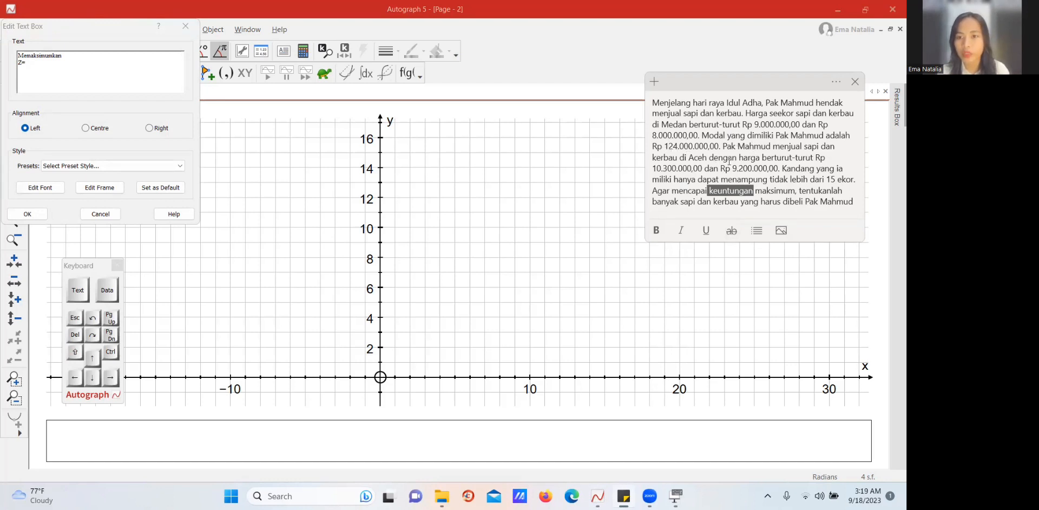
click(737, 168)
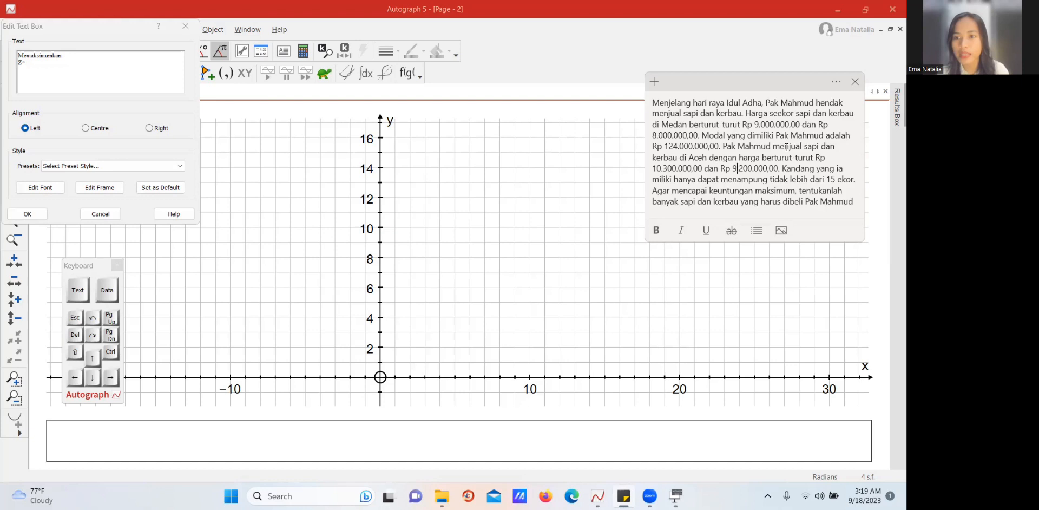
drag(652, 168, 778, 169)
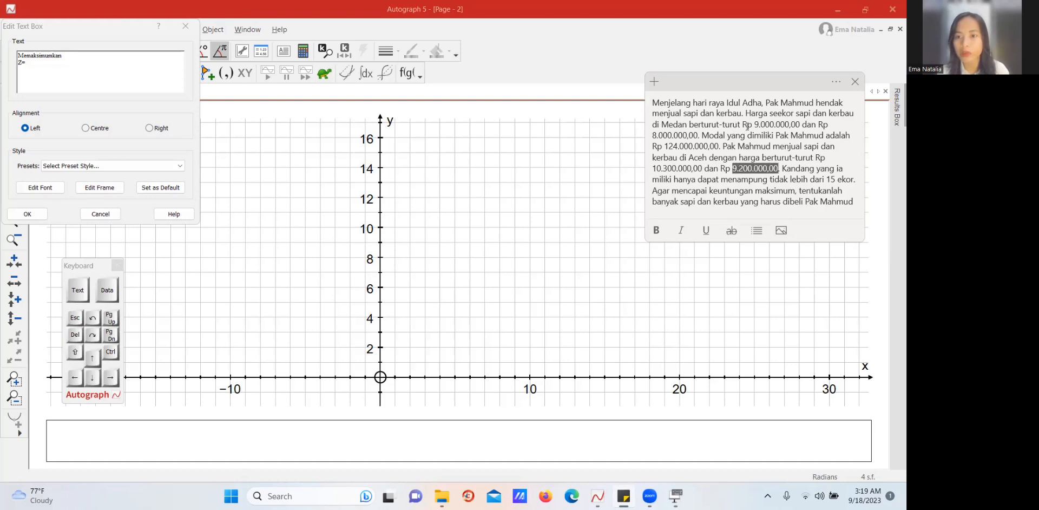
drag(754, 125, 805, 124)
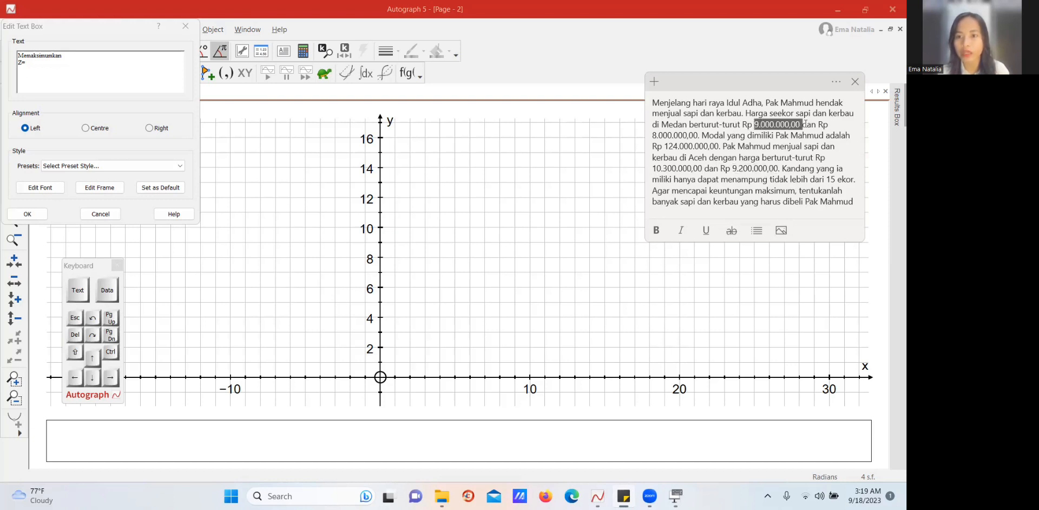
drag(653, 134, 704, 135)
click(708, 135)
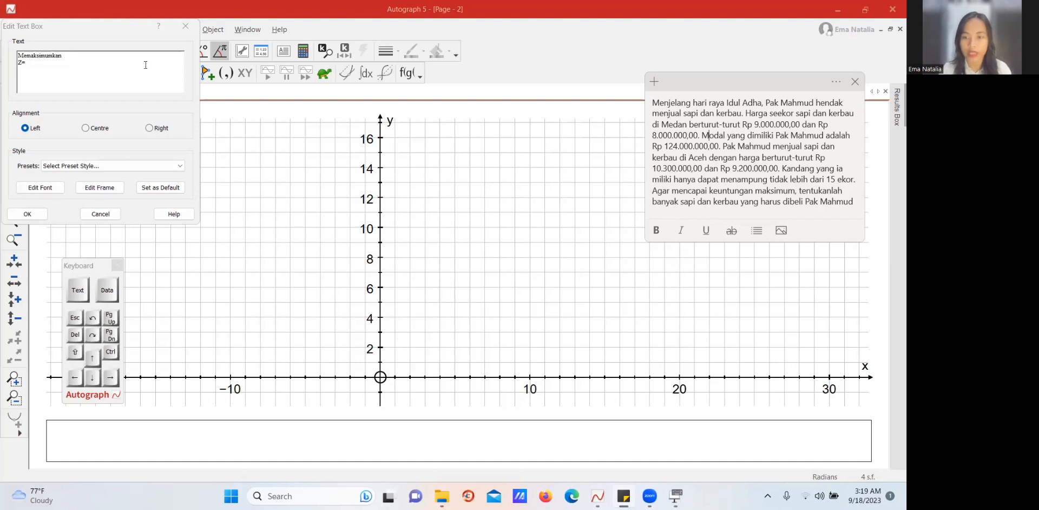
- Continue the objective function in the text box with the cattle profit term "(10.300.000-9.000.000)x" after "Z="
click(53, 64)
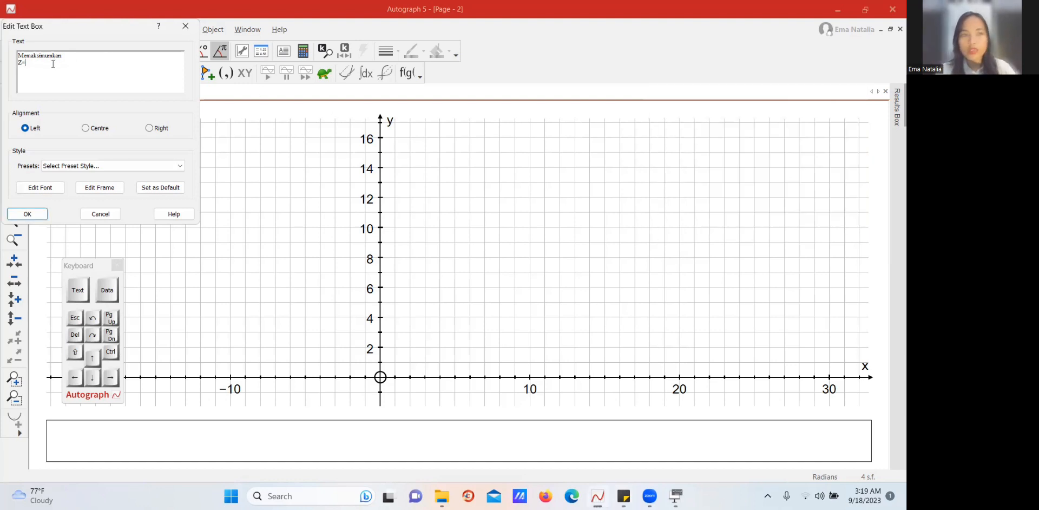
text((10.300)
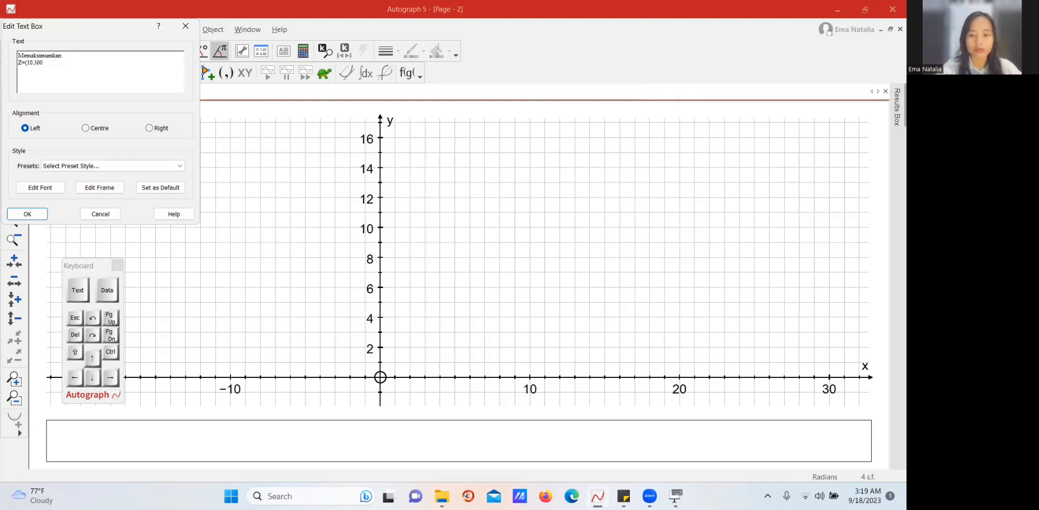
text(.000)
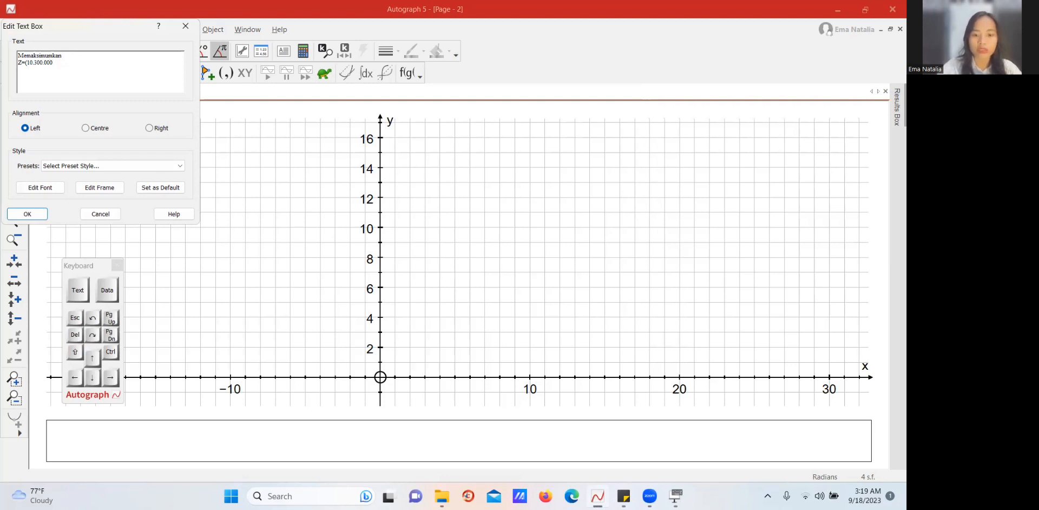
text(-9.000.000)
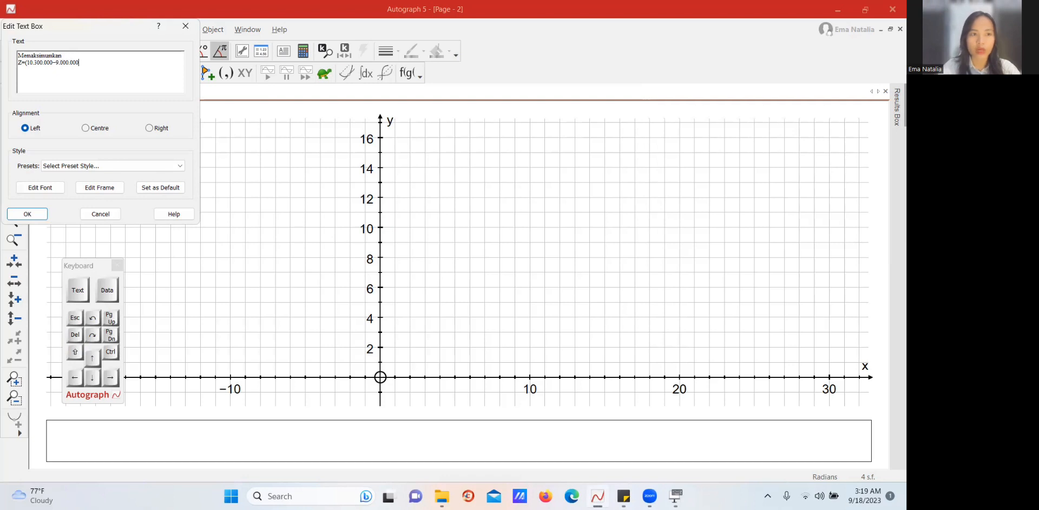
key(shift)
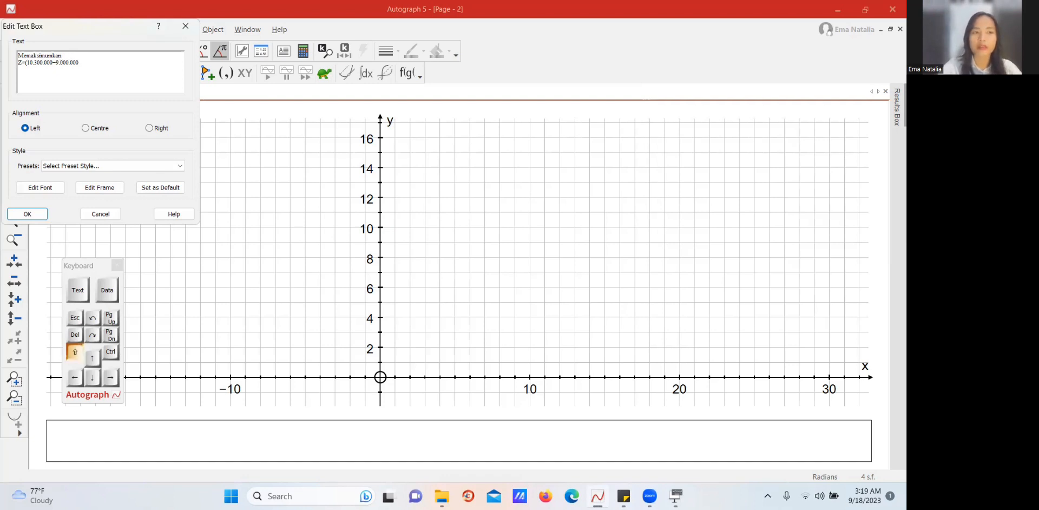
text()x)
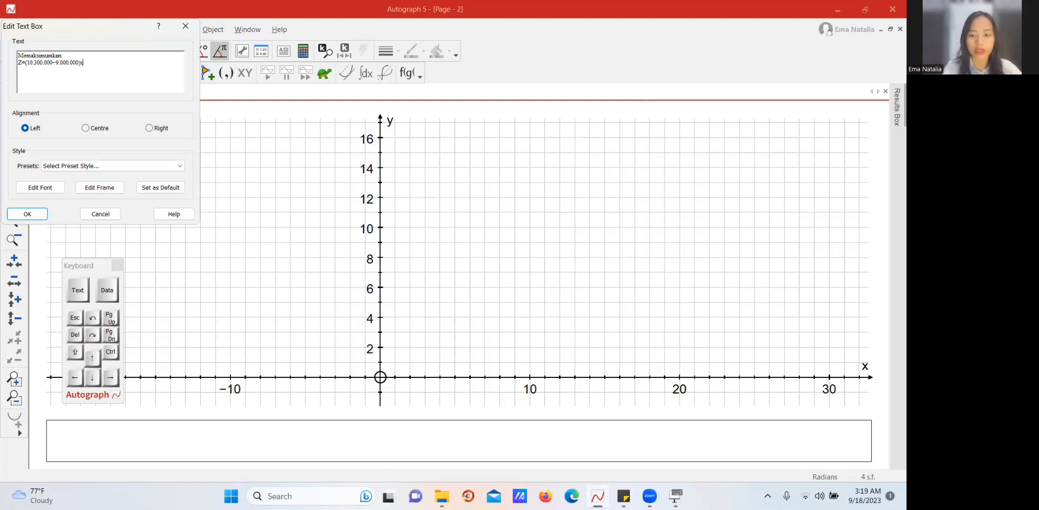
key(shift)
- Add the buffalo profit term "+(9.200.000-8.000.000)y" to the objective function
text(x+()
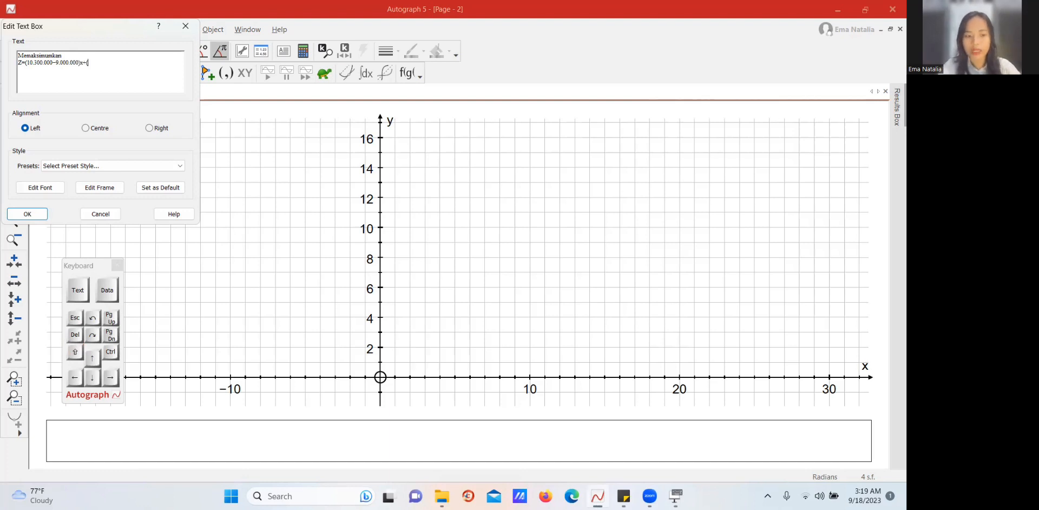
text(9.200.000)
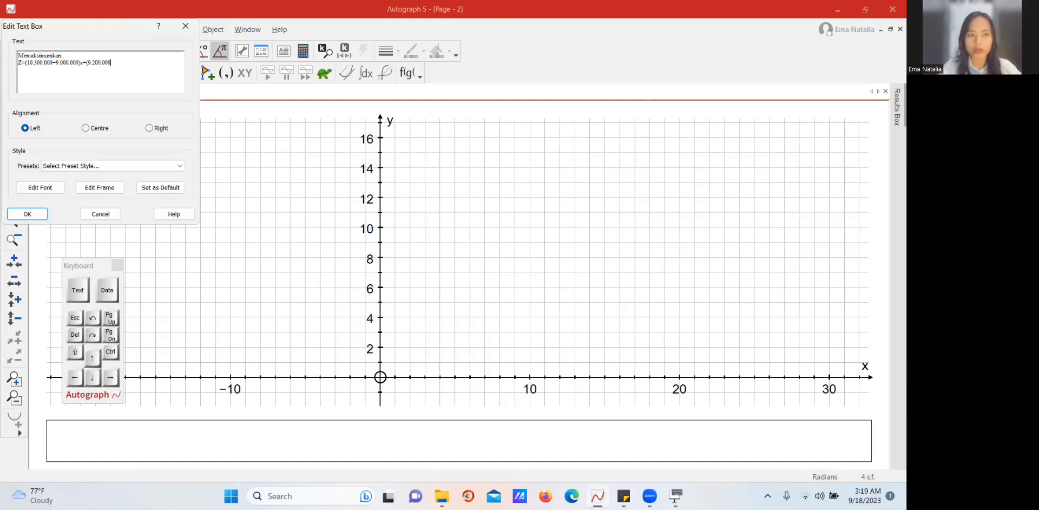
text(-8)
text(.000.000)
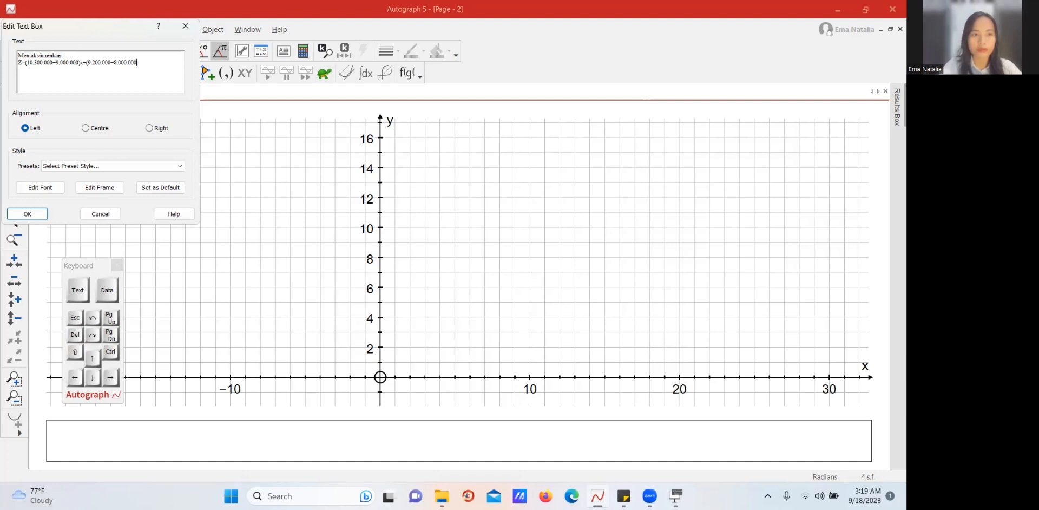
key(shift)
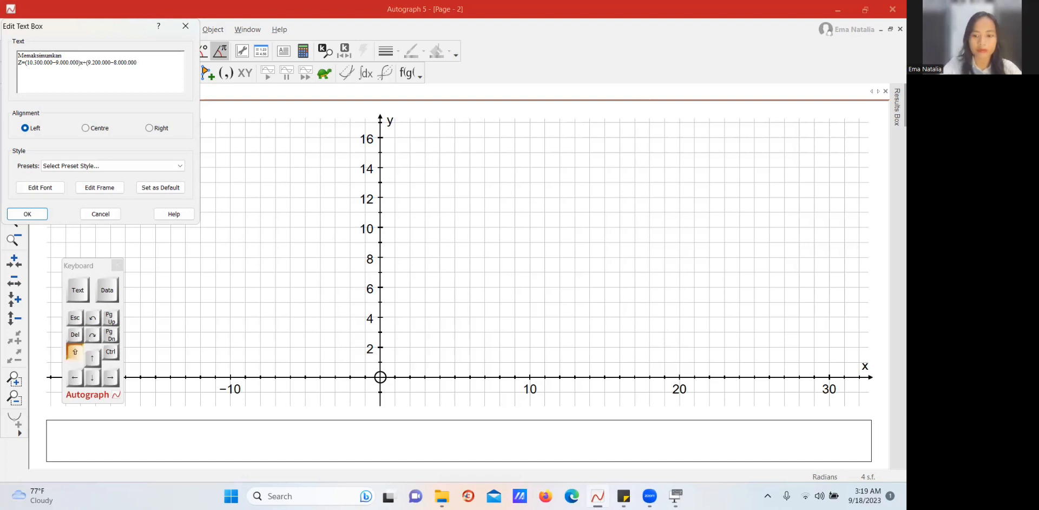
text(0)y)
- Add a simplified line "Z=1.300.000x+1.200.000y" below the objective function
key(Return)
text(Z=)
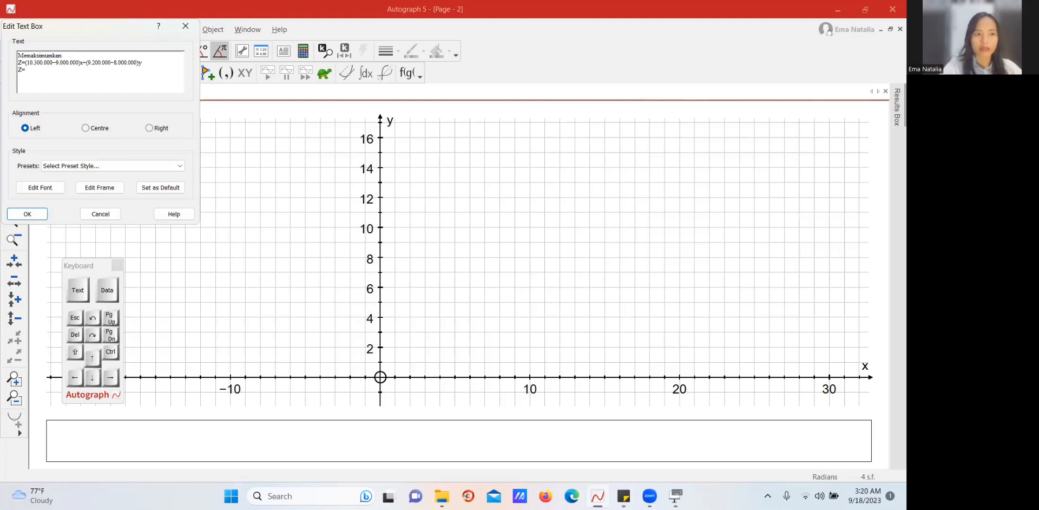
text((.300.000)
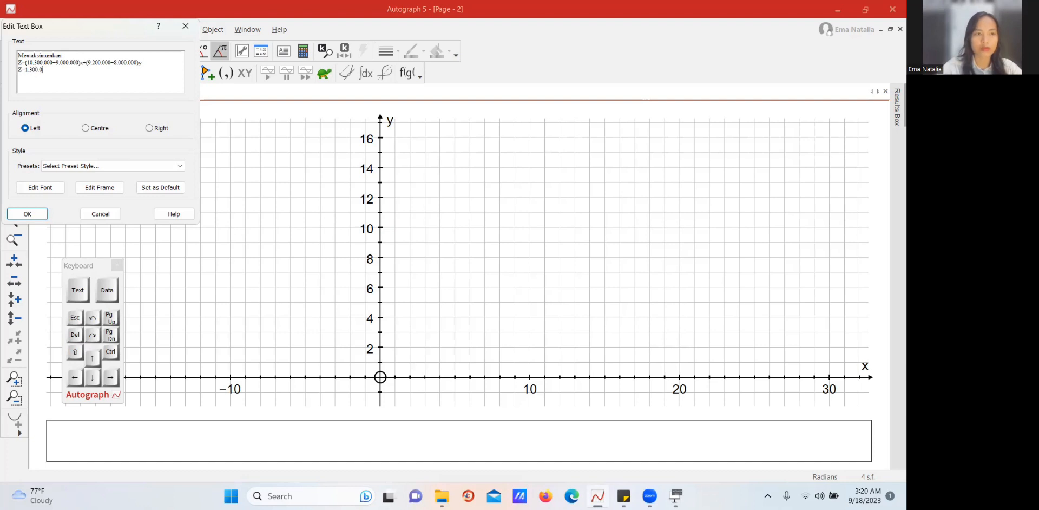
text(x+1.200.000)
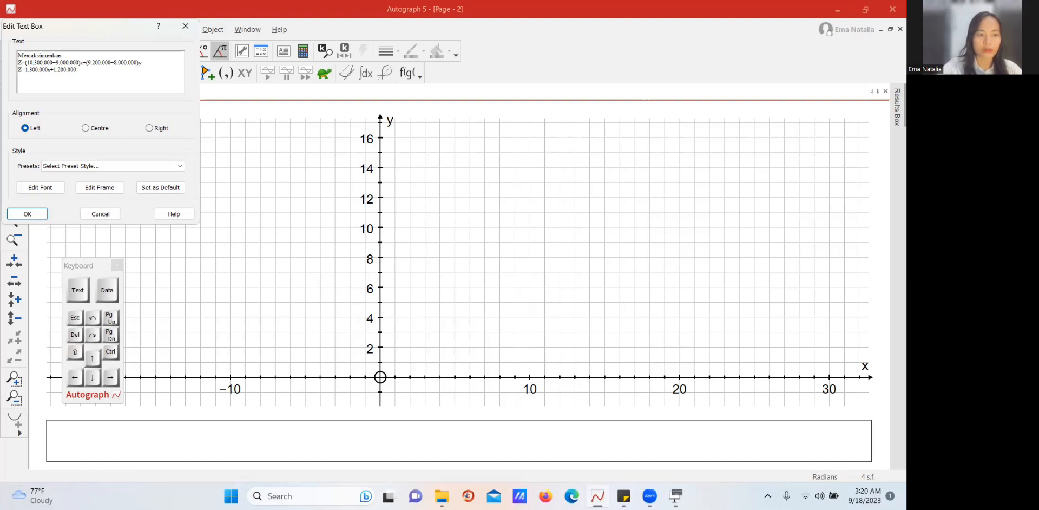
text(y)
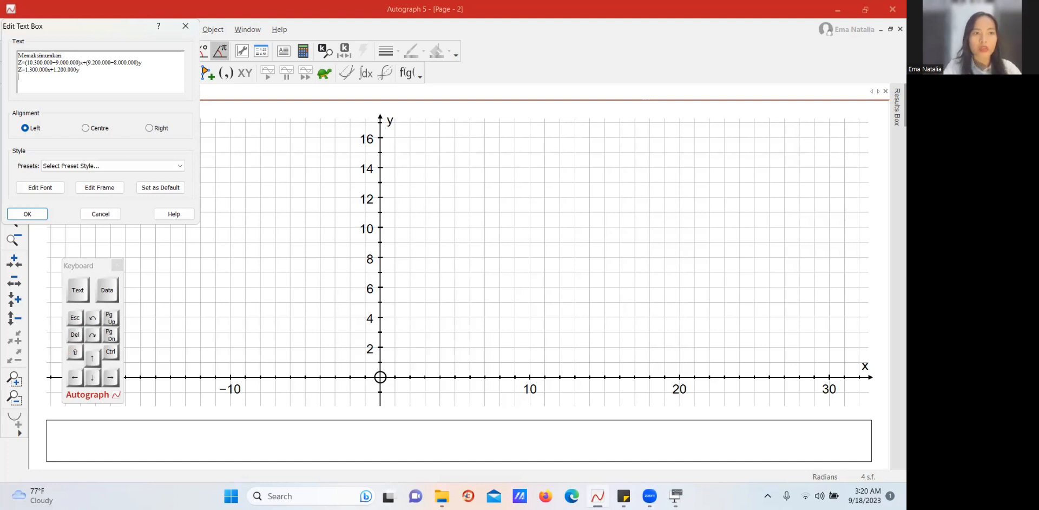
- Add the final line "Z=1,3x+1,2y (dalam juta)" and place the finished text box on the graph page
key(Return)
text(Z)
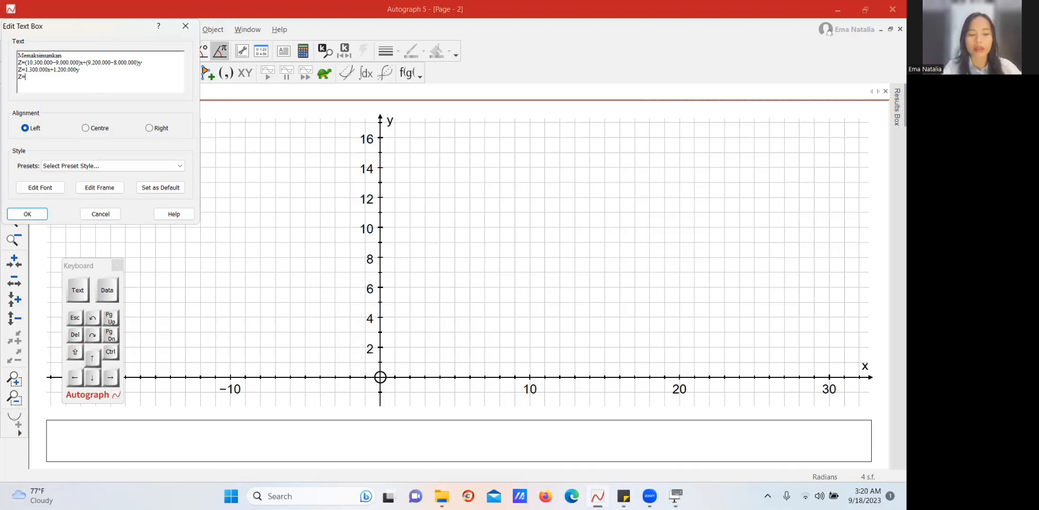
text(=1,3x+1,2y)
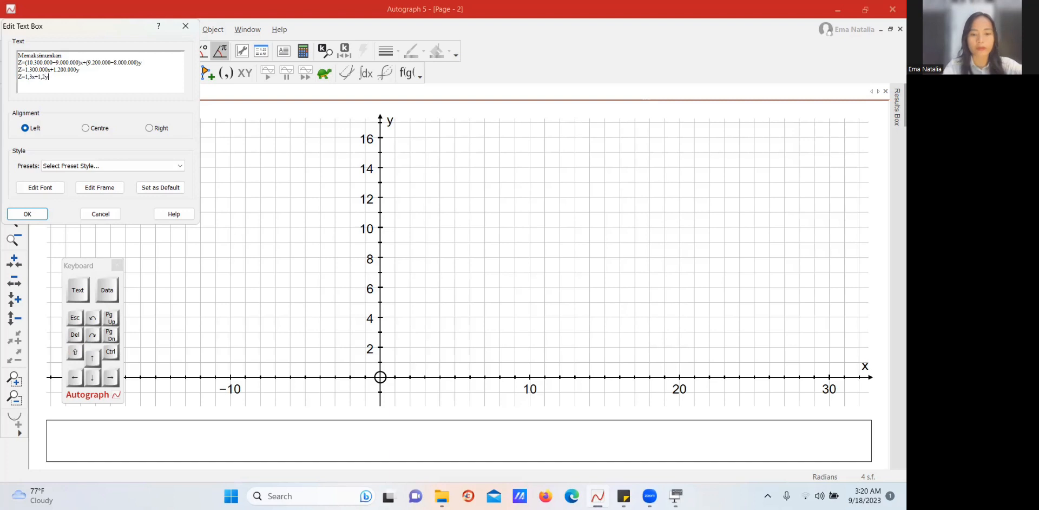
text( (dalam j)
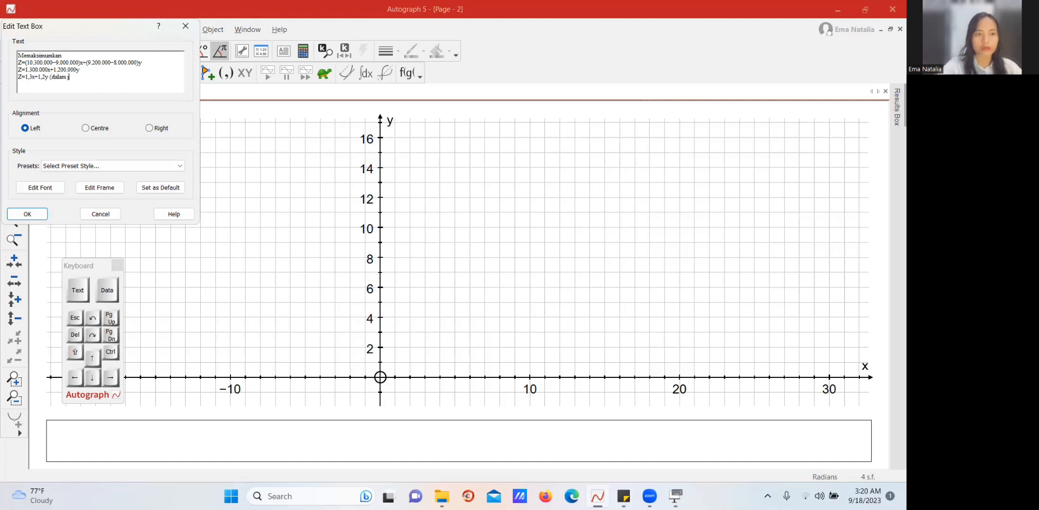
text(uta))
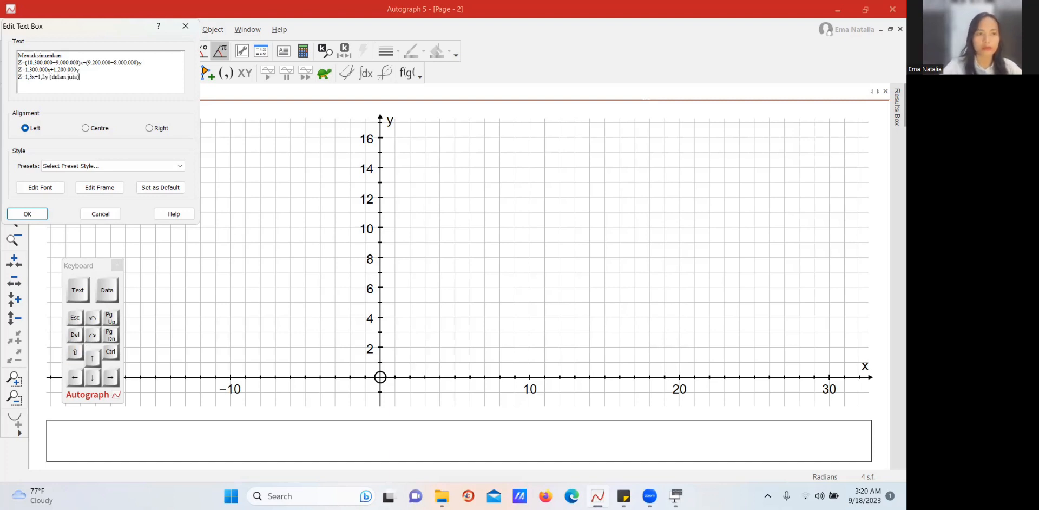
click(27, 214)
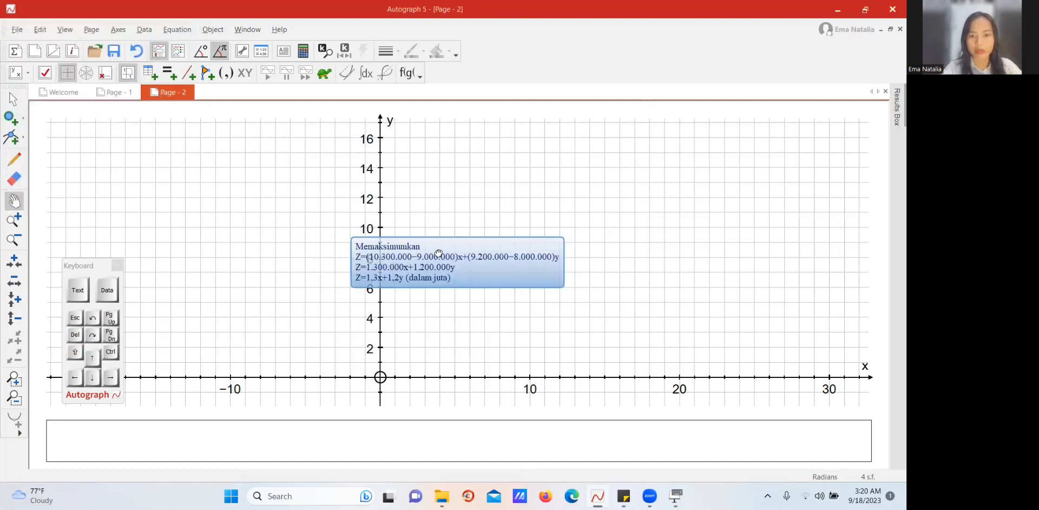
- Move the objective function text box to the upper-left corner of the graph area, clear of the y-axis
drag(435, 252, 434, 242)
click(13, 99)
drag(448, 234, 164, 127)
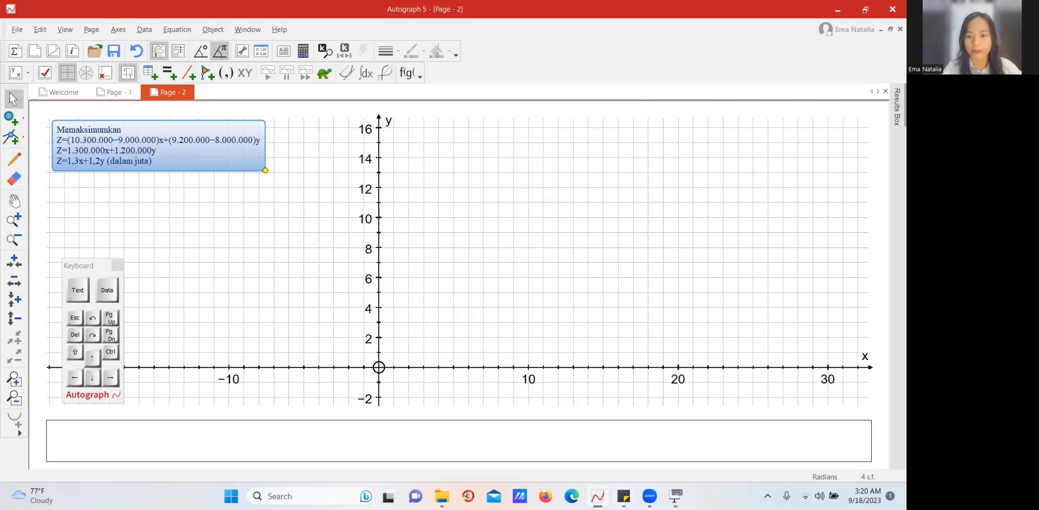
- Switch to Sticky Notes and review the cattle and buffalo purchase prices and the available capital in the problem text
click(624, 496)
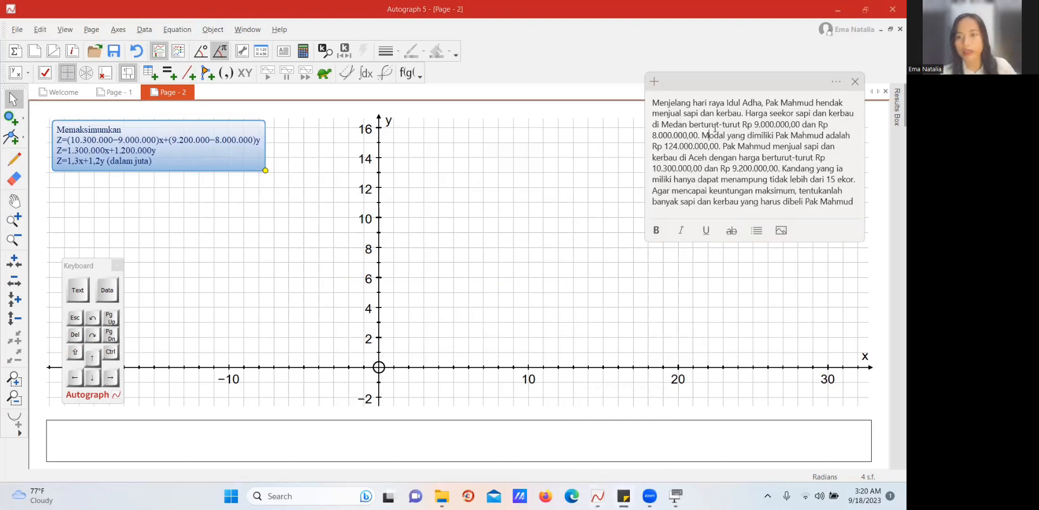
drag(760, 125, 801, 125)
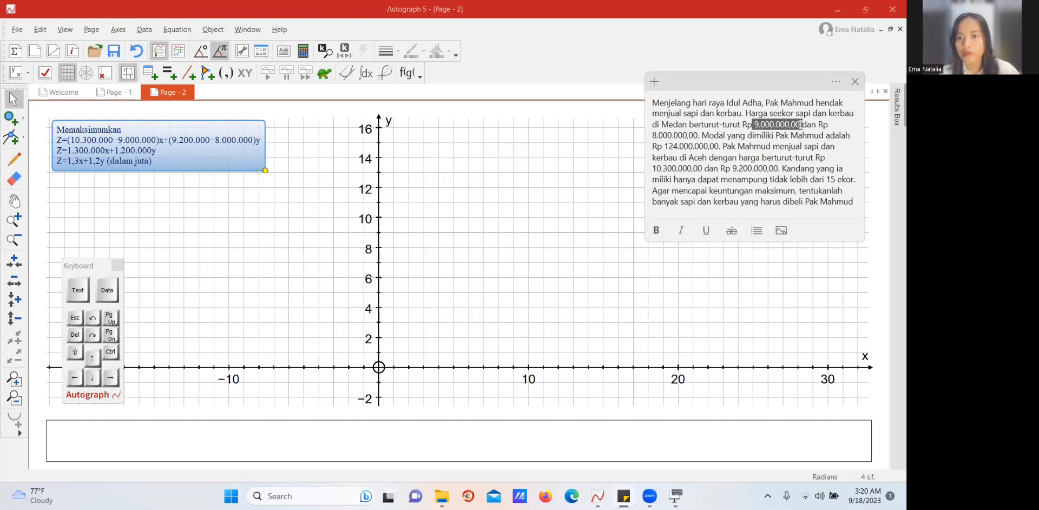
drag(653, 135, 714, 135)
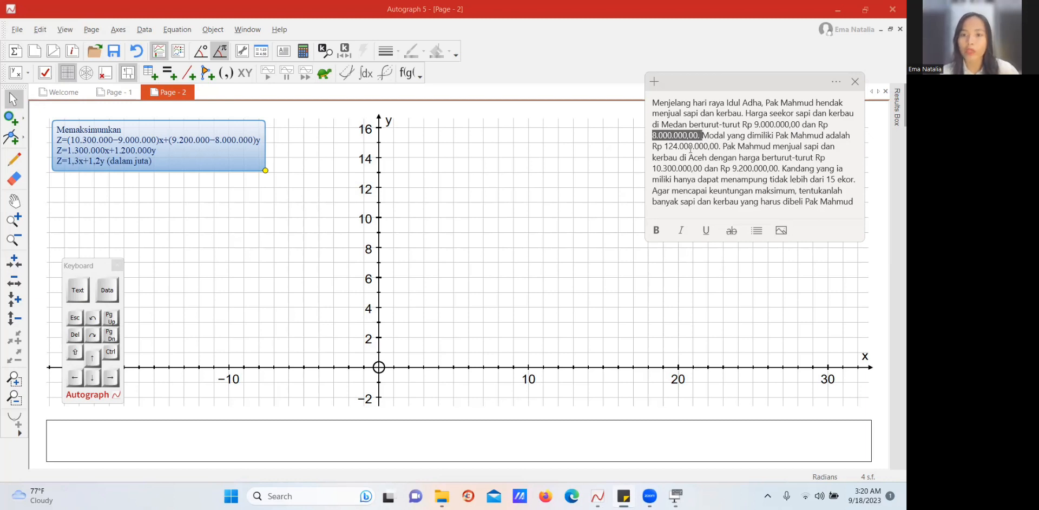
drag(664, 146, 720, 146)
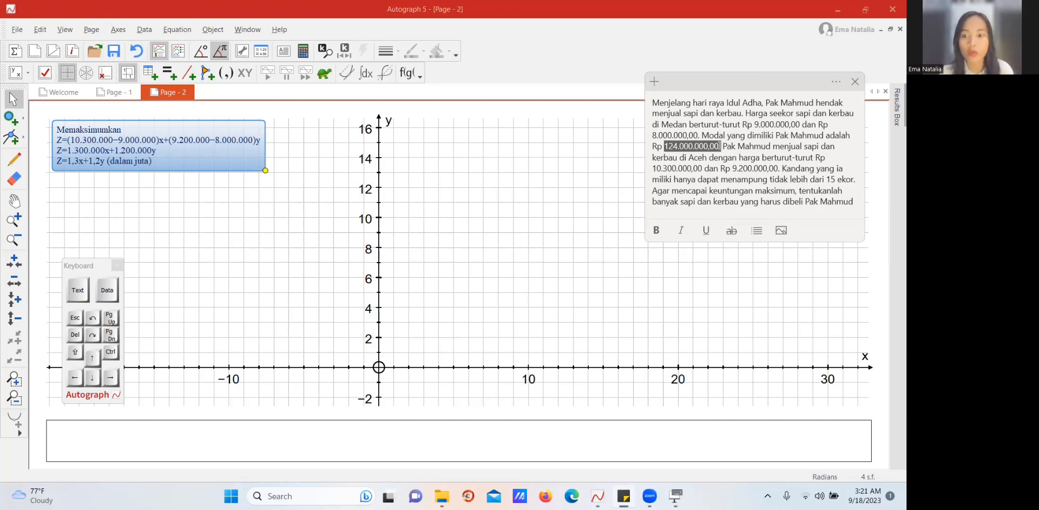
click(720, 146)
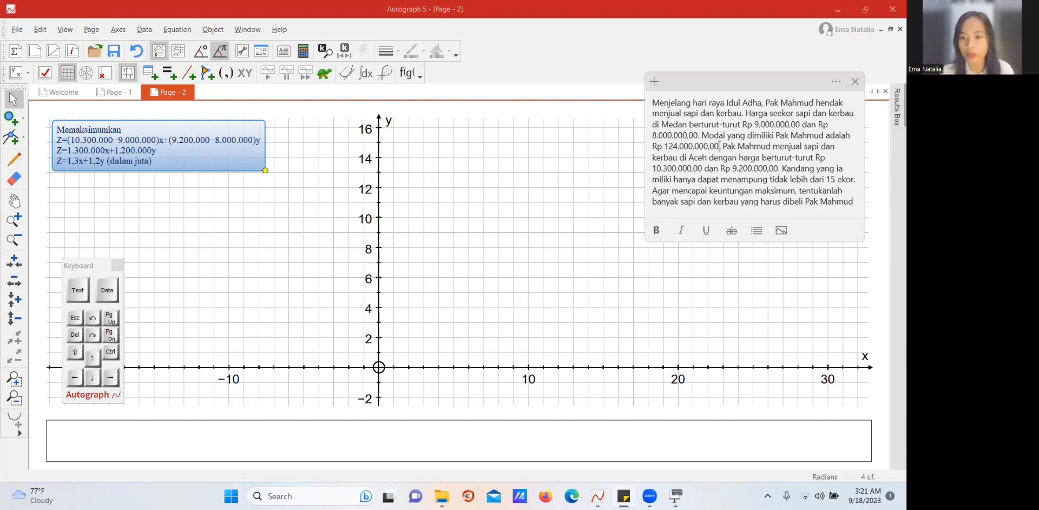
click(316, 158)
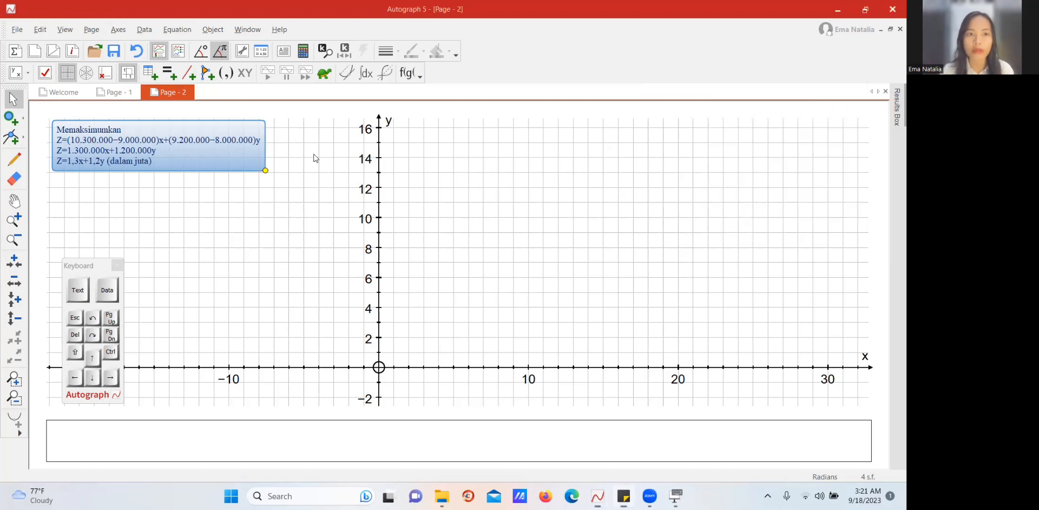
- Create a new text box in Autograph containing the capital constraint "9.000.000x+8.000.000y≤124.000.000"
click(284, 56)
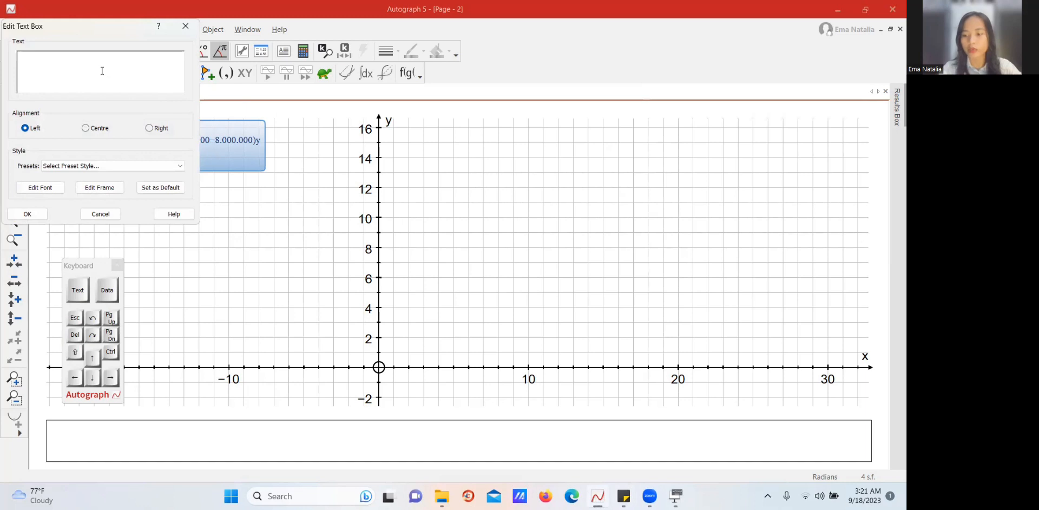
text(9)
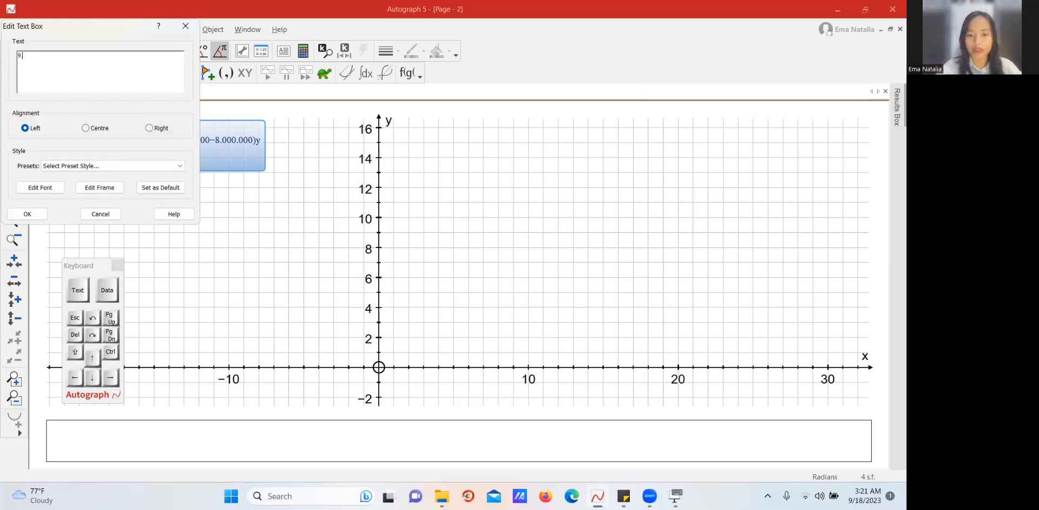
text(.000.000)
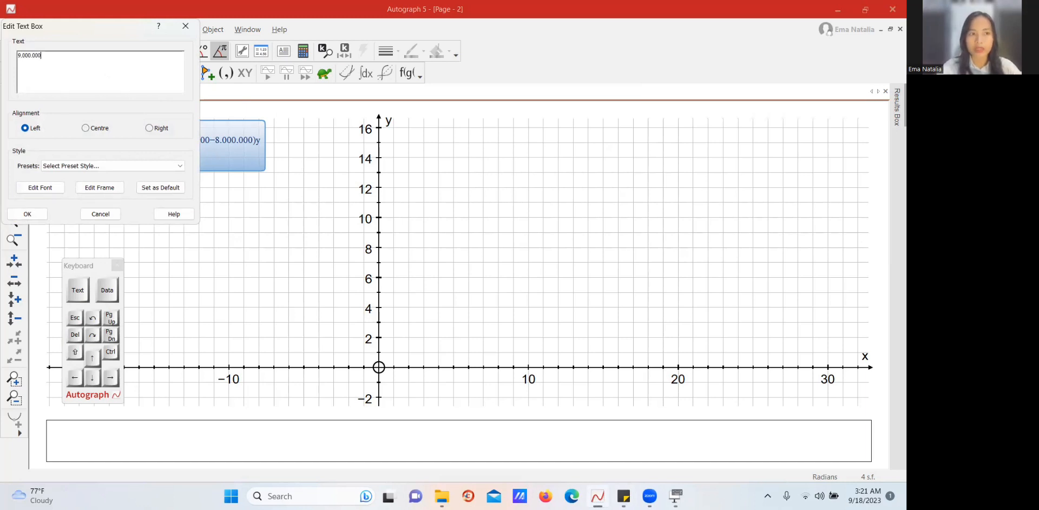
text(x+)
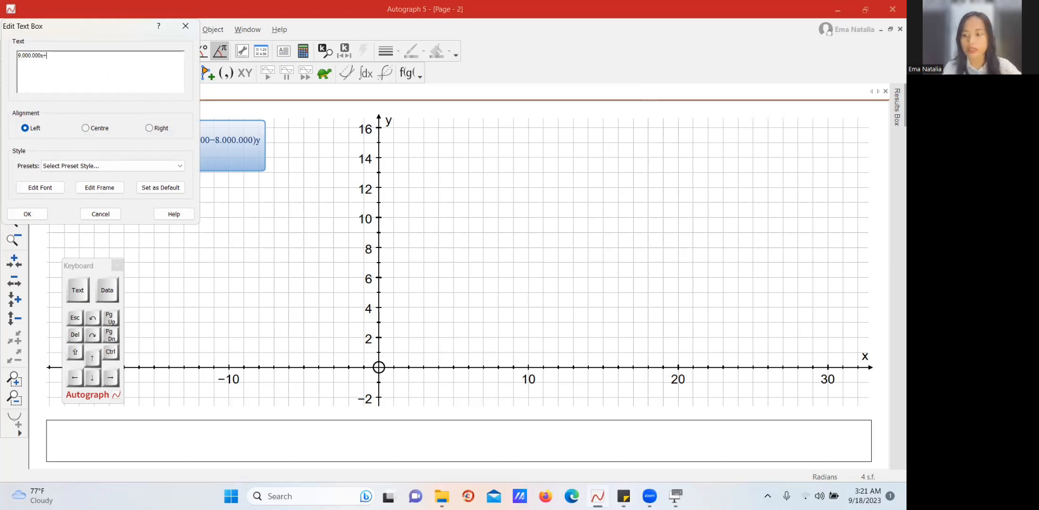
text(8.00)
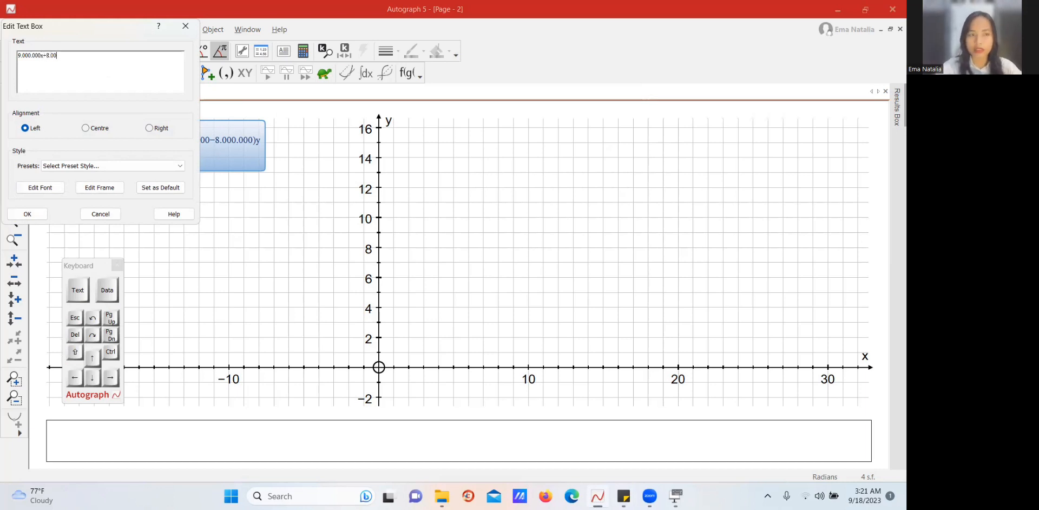
text(0.000y)
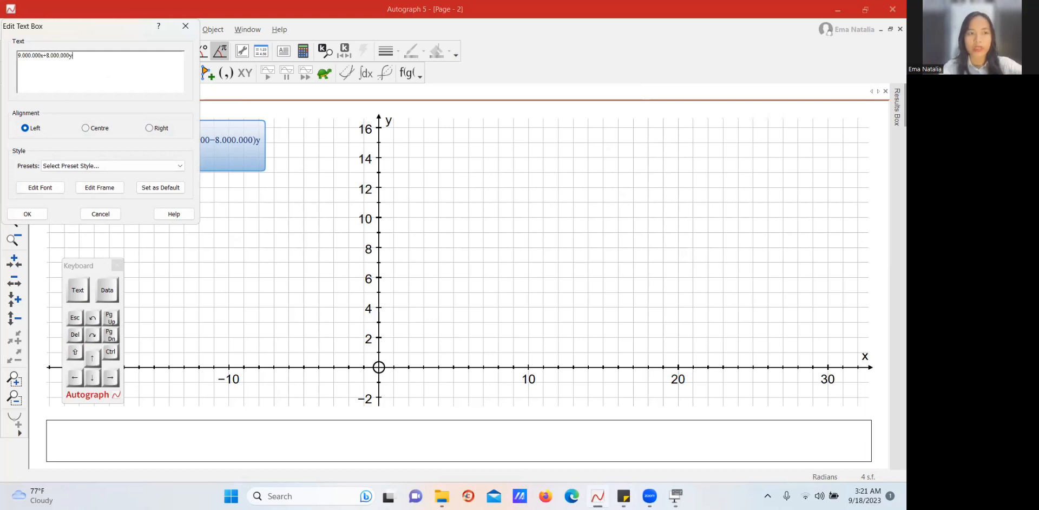
click(93, 264)
click(354, 200)
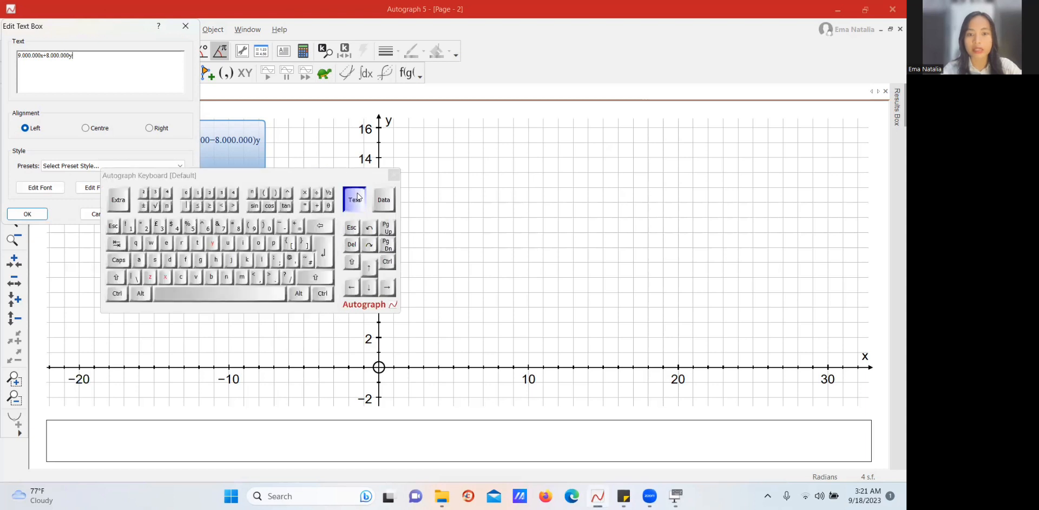
click(198, 205)
text(124.000.000)
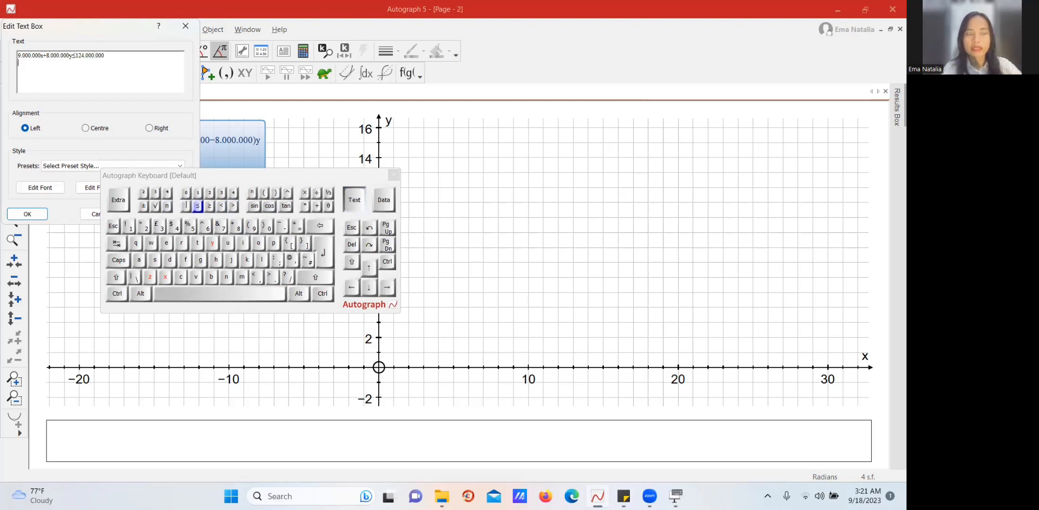
- Add the simplified constraint "9x+8y≤124" on a new line and move the on-screen keyboard aside
key(Return)
text(9)
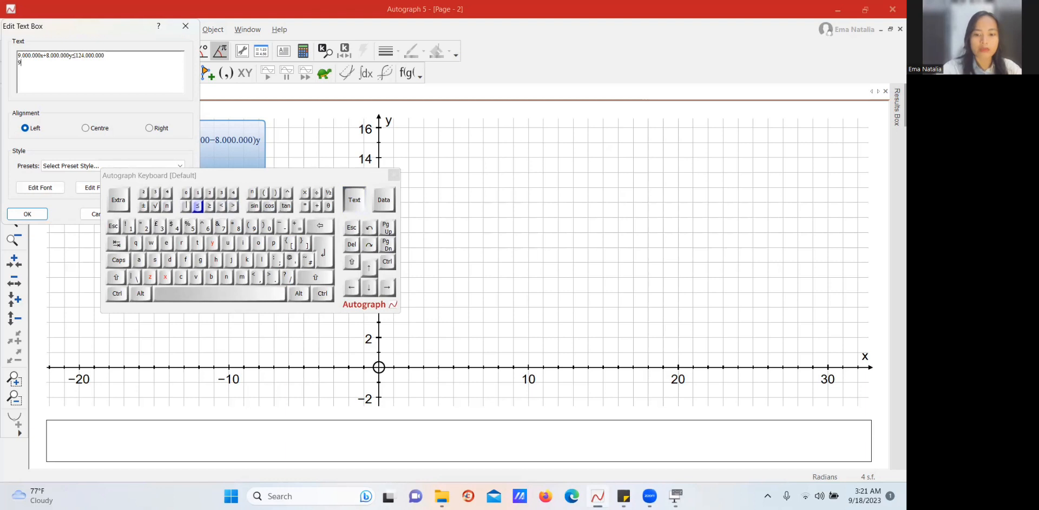
text(x+)
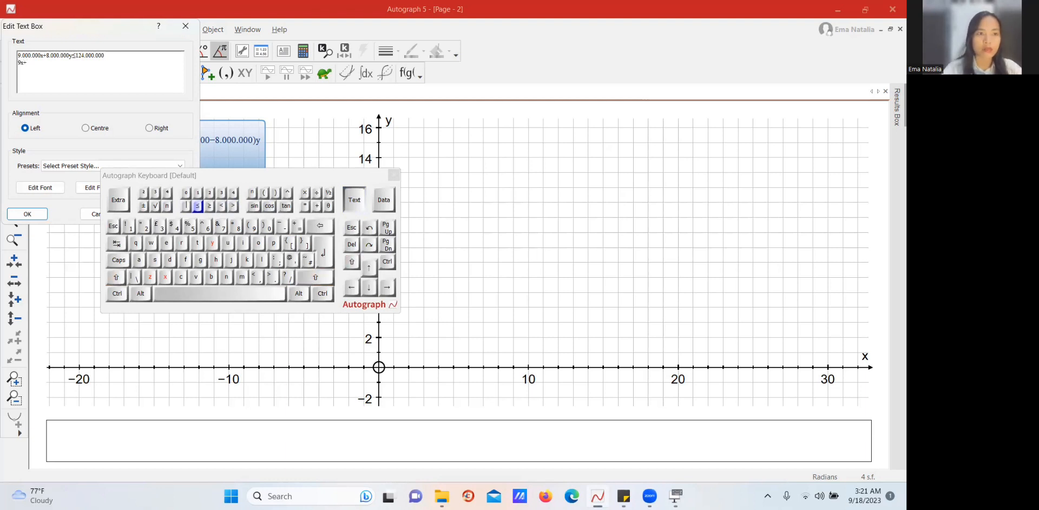
text(8)
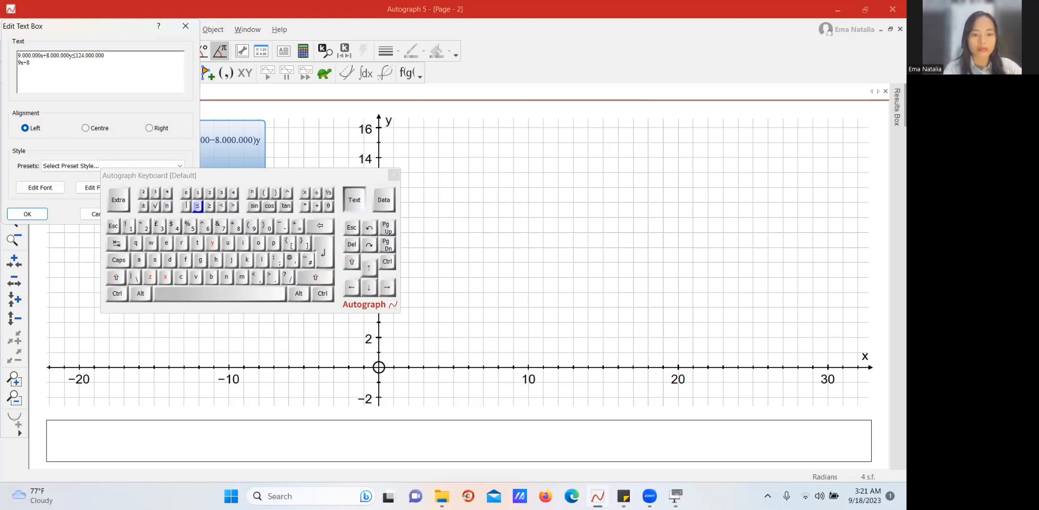
text(y)
click(199, 206)
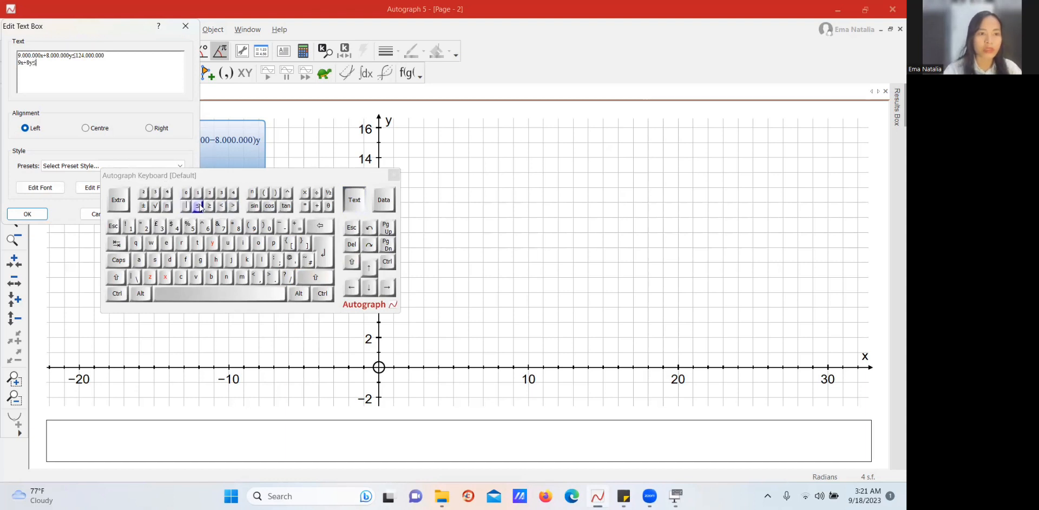
text(124)
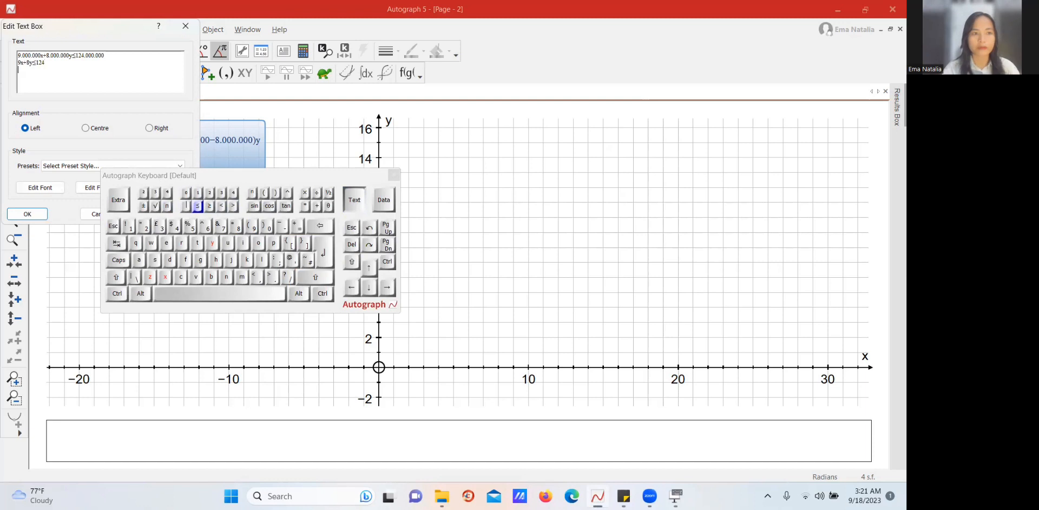
click(325, 175)
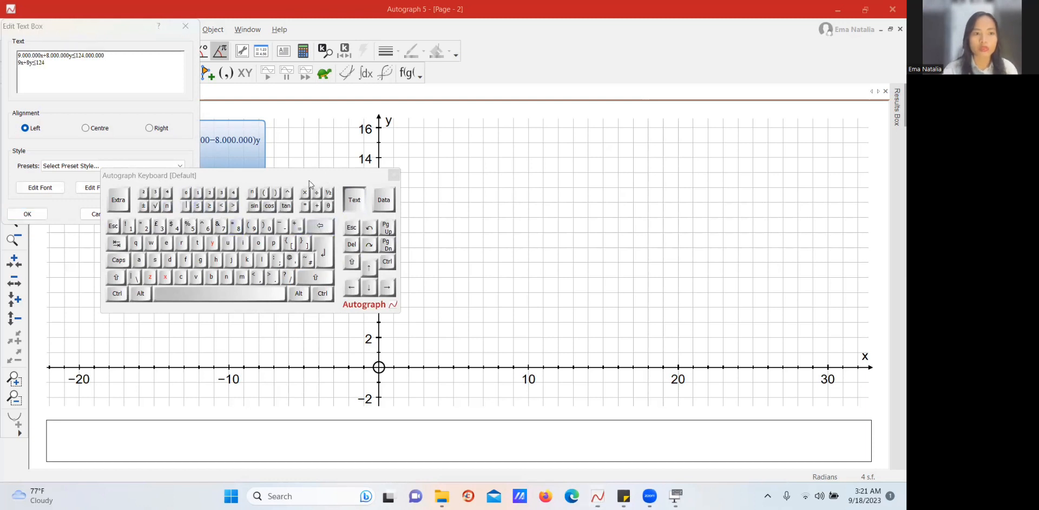
drag(311, 184, 225, 208)
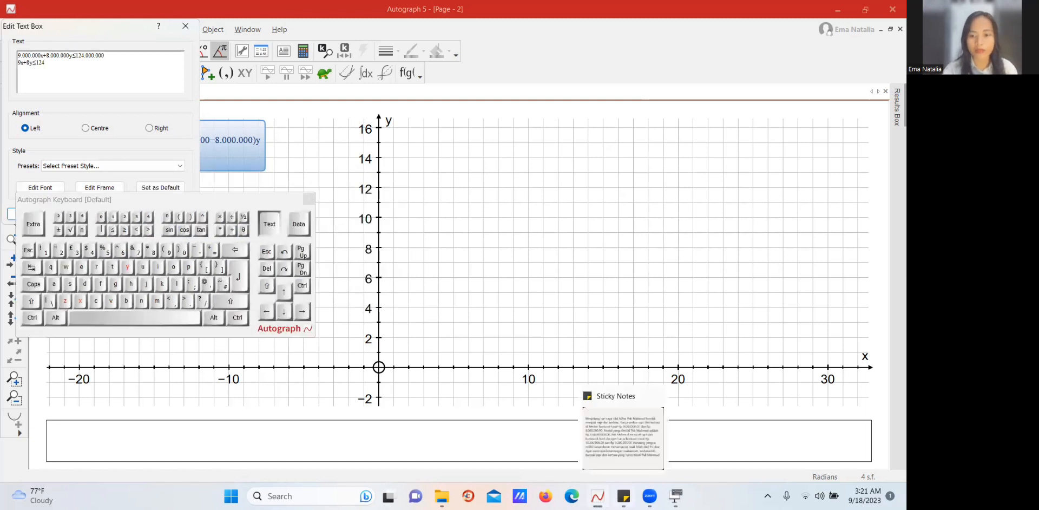
- Check the pen capacity in the sticky note and add the constraint "x+y≤15" as the third line
click(623, 495)
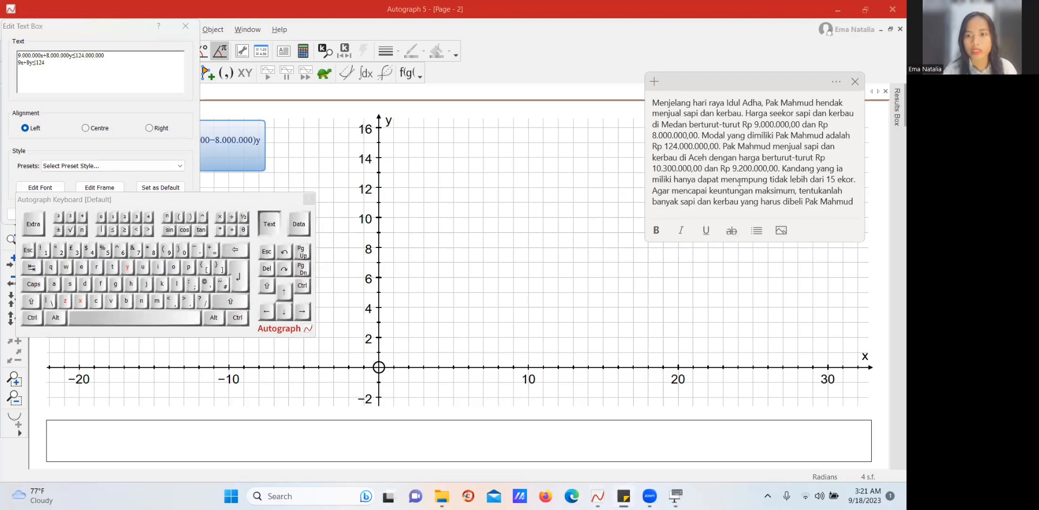
drag(783, 169, 855, 176)
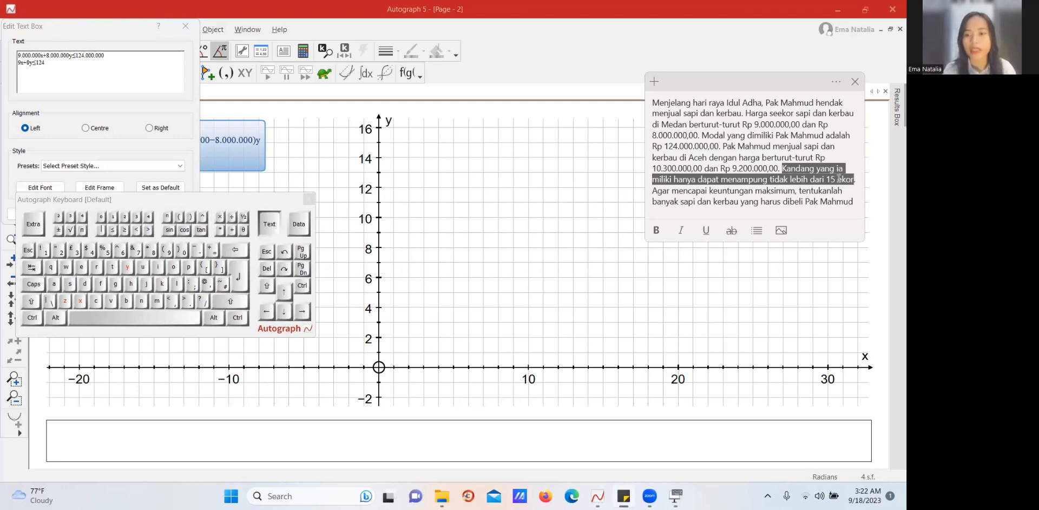
click(839, 178)
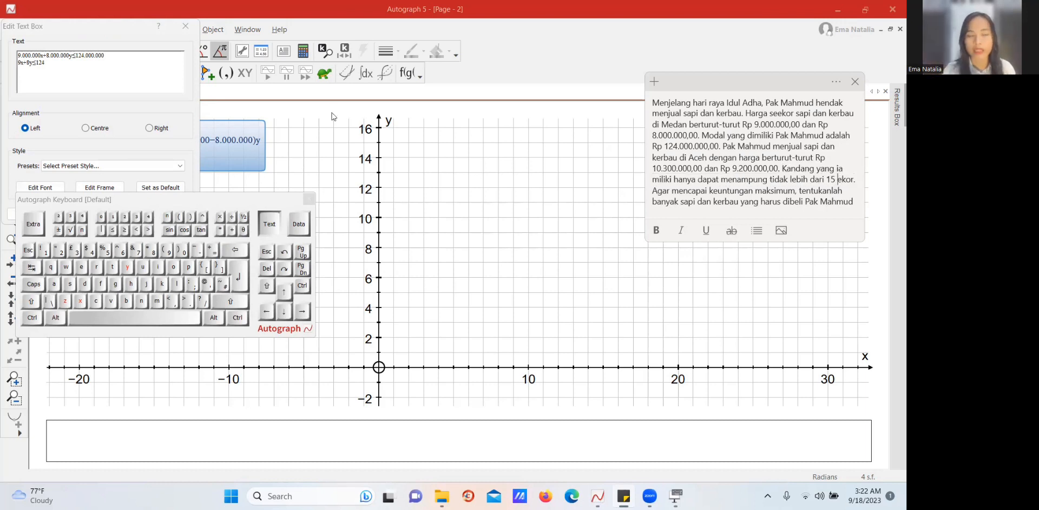
click(37, 77)
text(x+)
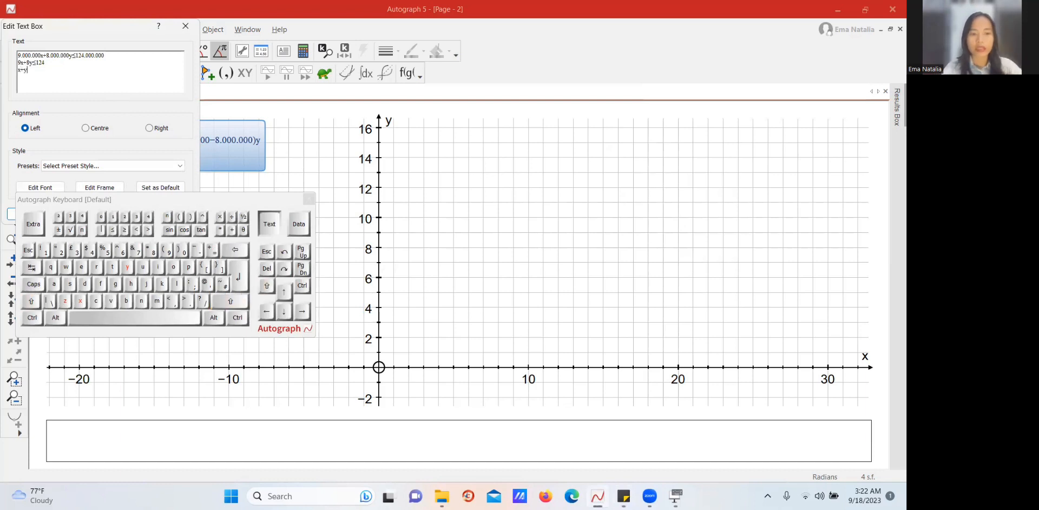
text(y)
click(112, 229)
text(15 )
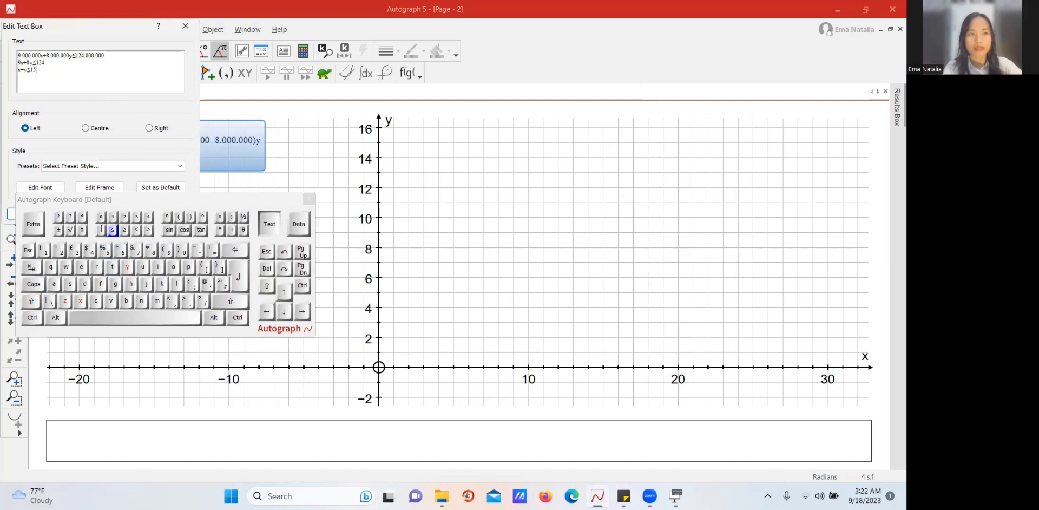
- Add the non-negativity constraint "x,y≥0" as the last line and close the on-screen keyboard
text(x,y)
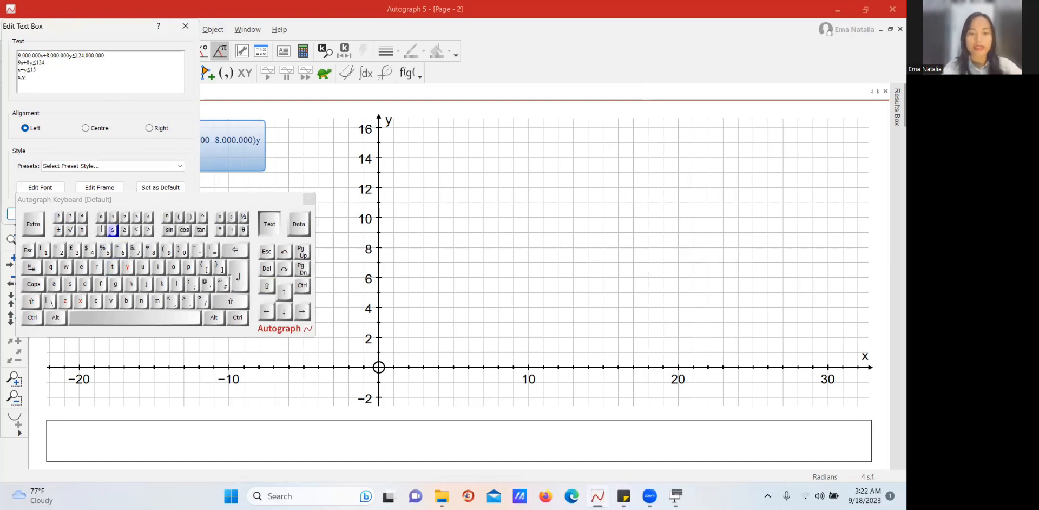
click(124, 229)
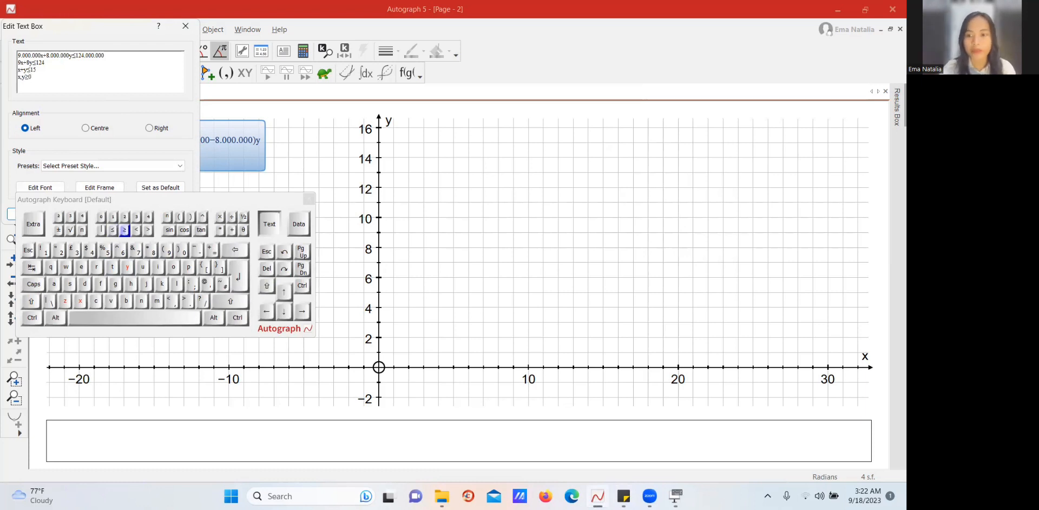
click(308, 200)
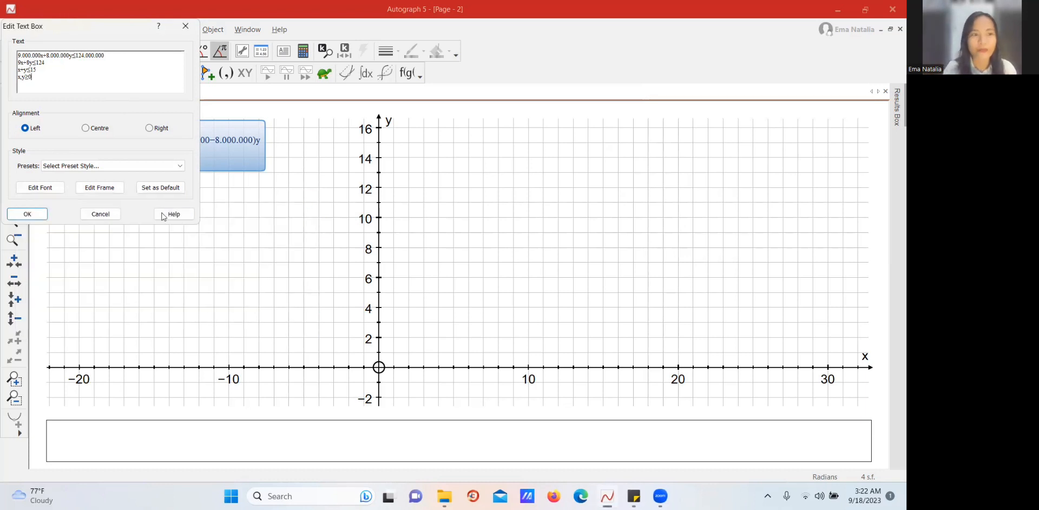
- Place the finished constraints text box on the graph page directly below the objective function box
click(25, 215)
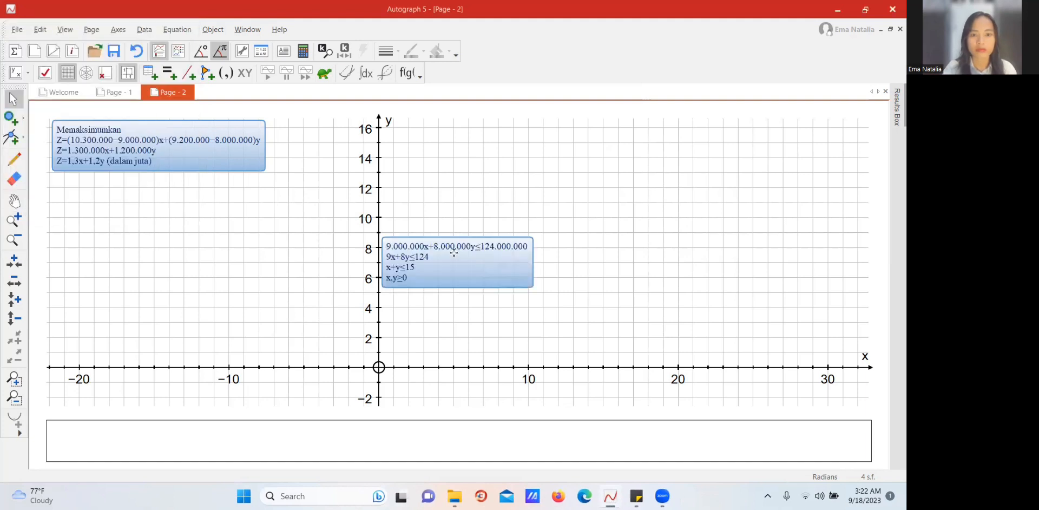
drag(454, 254, 124, 193)
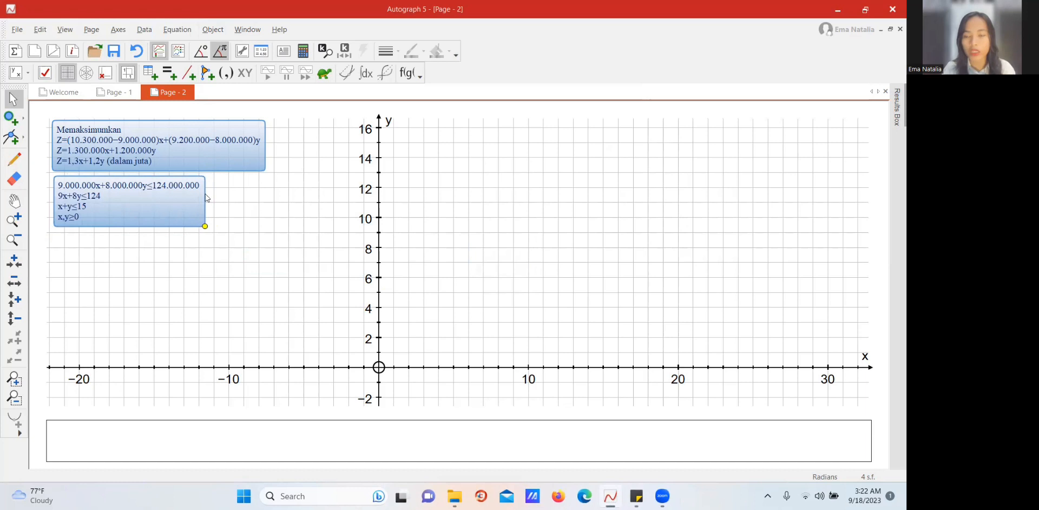
click(274, 216)
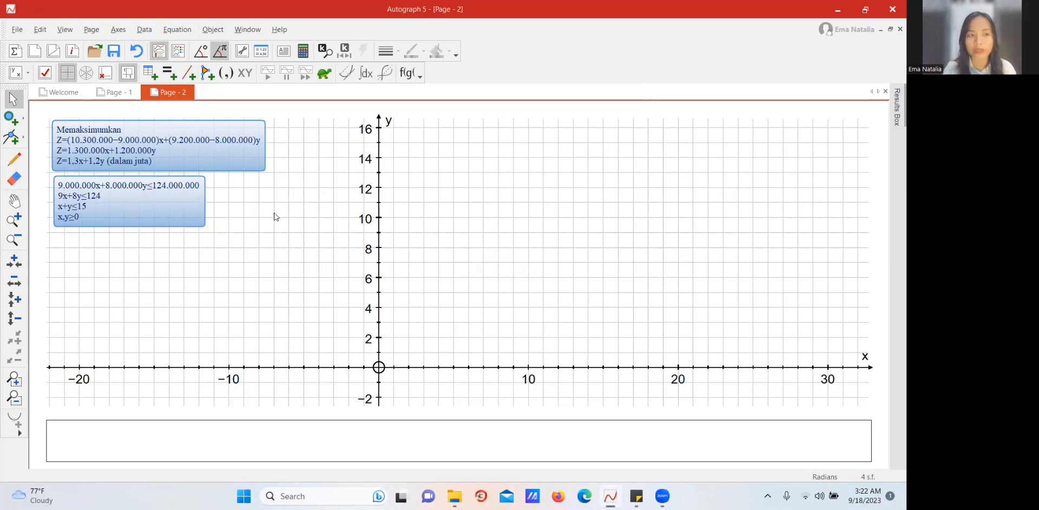
- Add the inequality 9x+8y≤124 to the graph as Equation 1
click(170, 72)
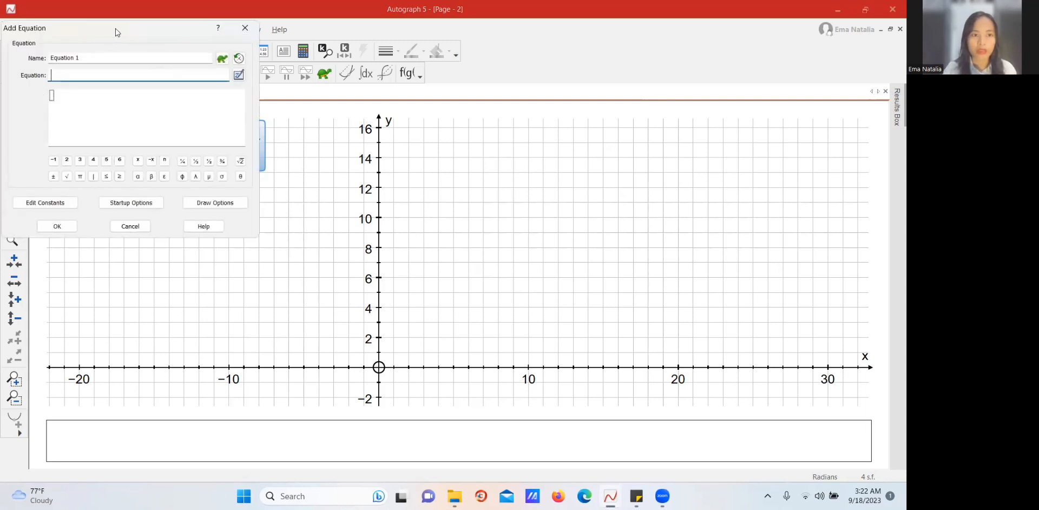
drag(116, 28, 456, 110)
text(9)
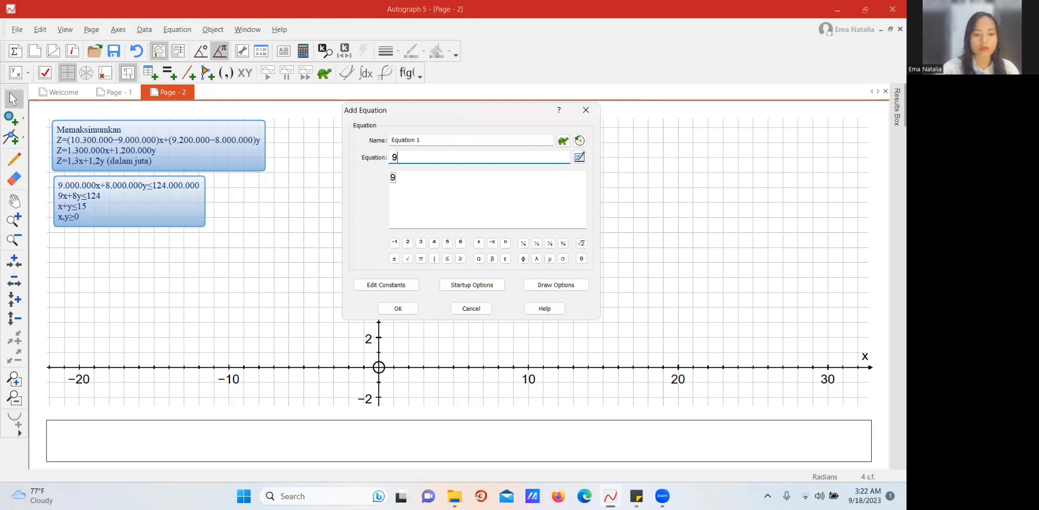
text(x+)
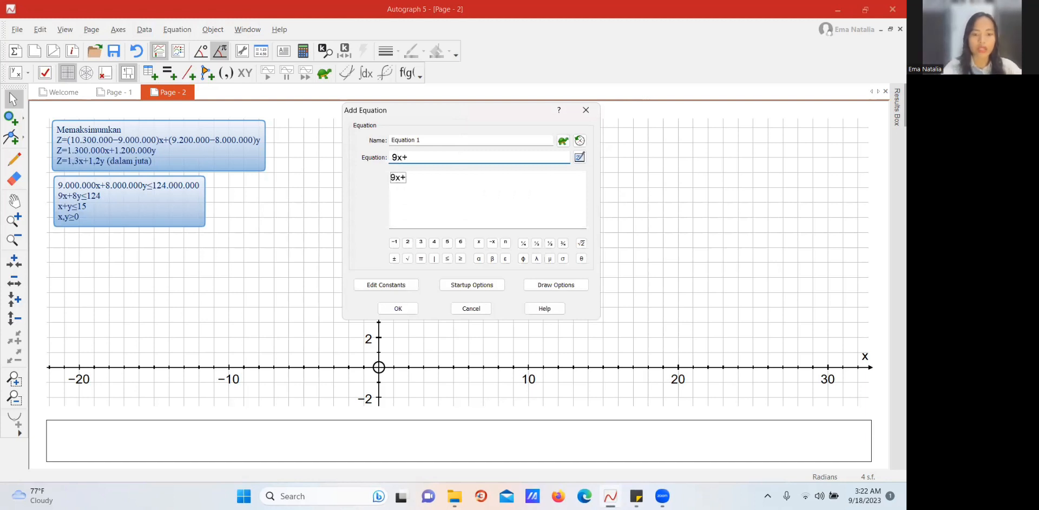
text(8y)
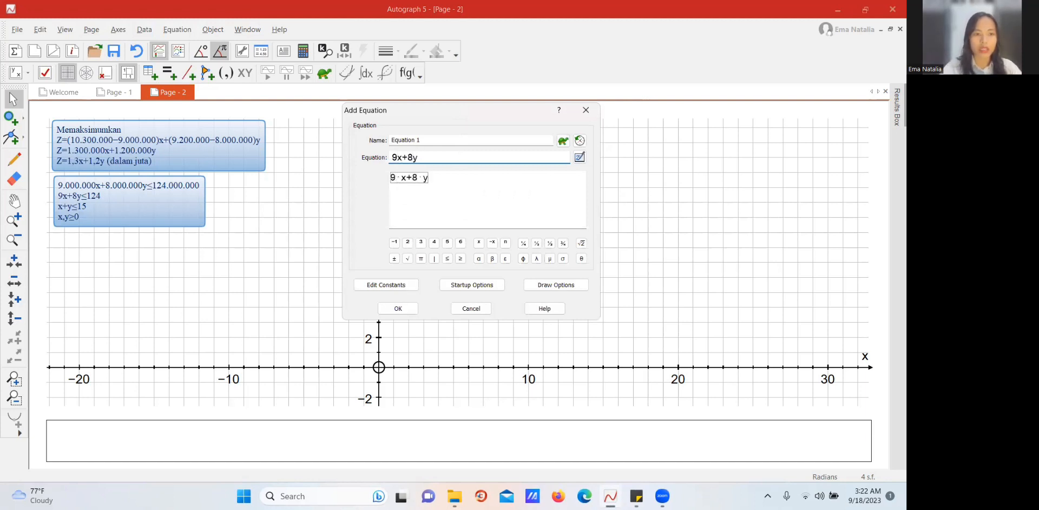
click(447, 259)
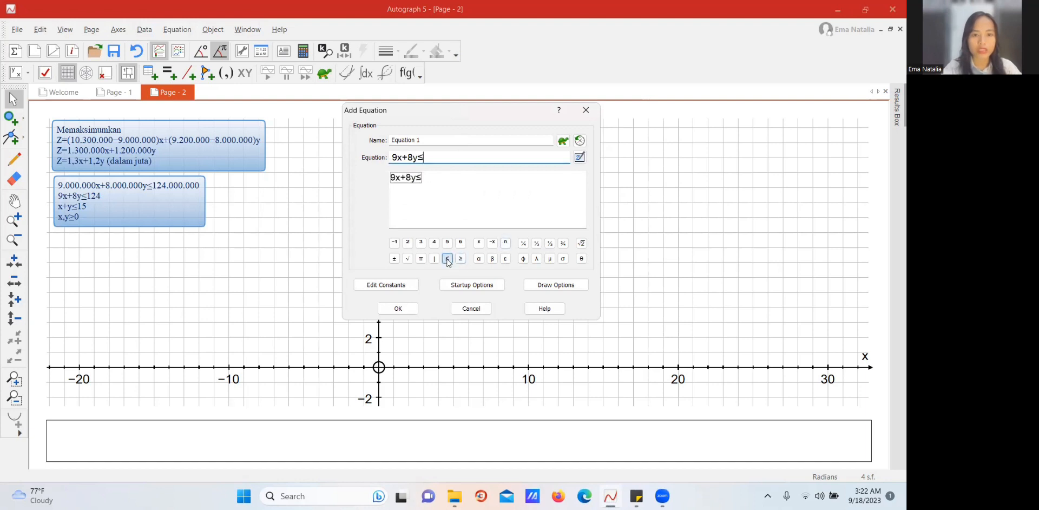
text(124)
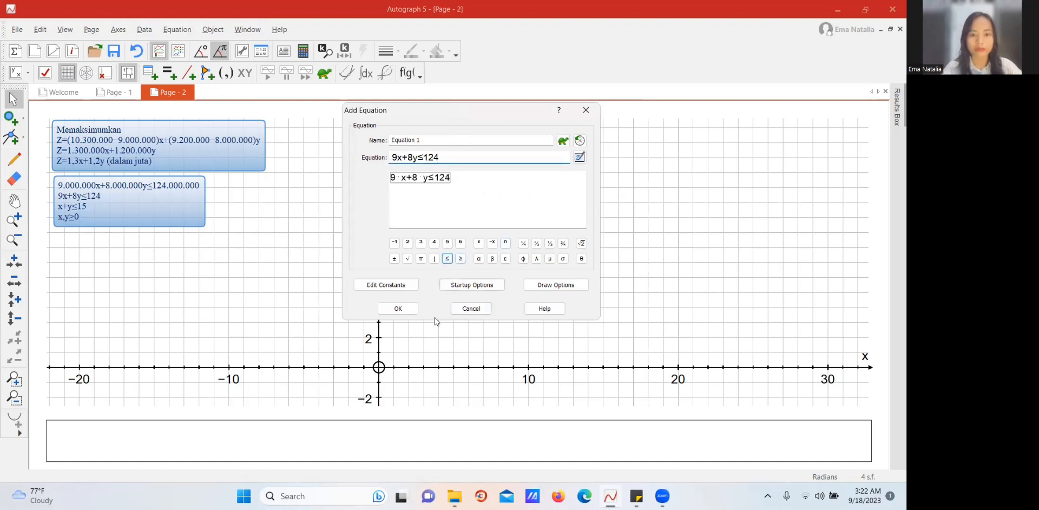
click(398, 308)
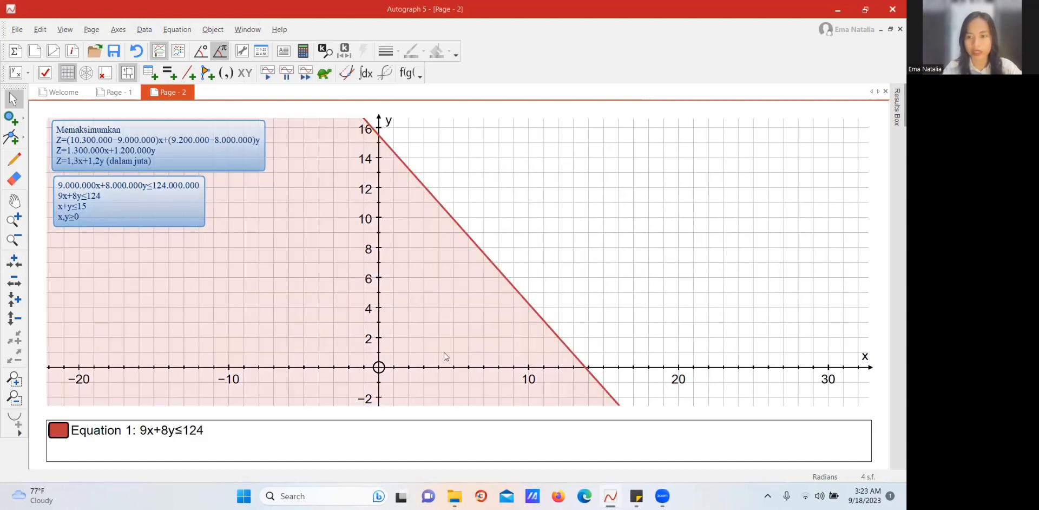
- Add the inequality x+y≤15 to the graph as Equation 2
click(165, 76)
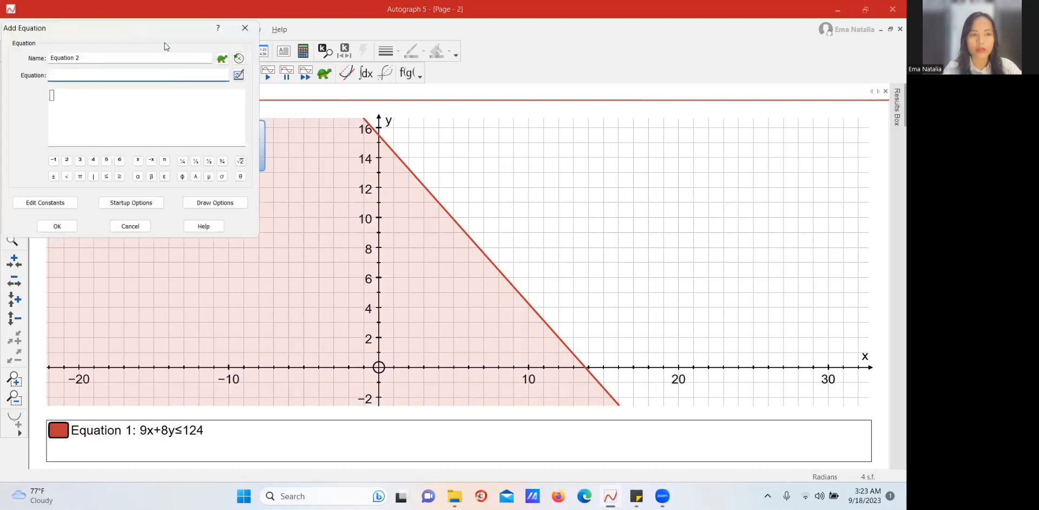
drag(155, 34, 515, 128)
text(x)
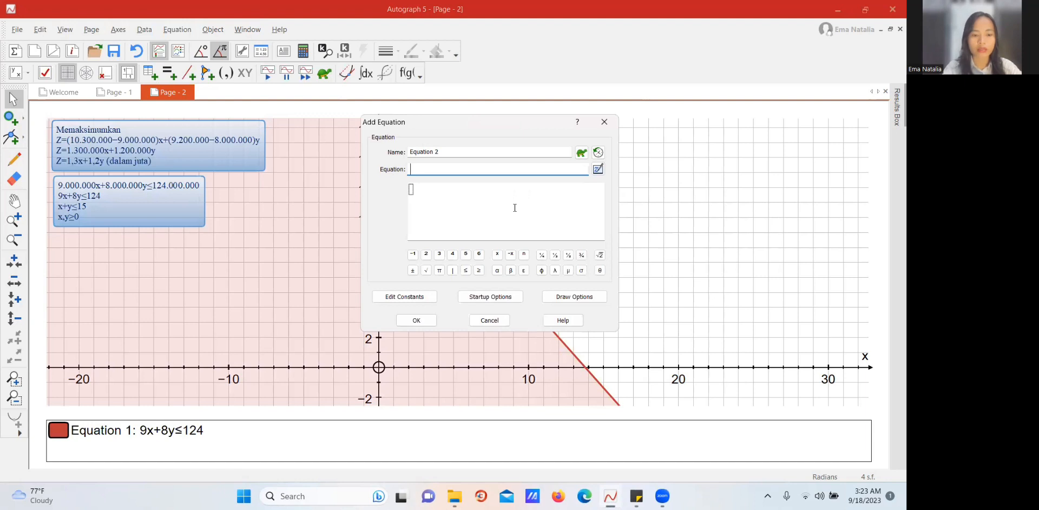
text(+y)
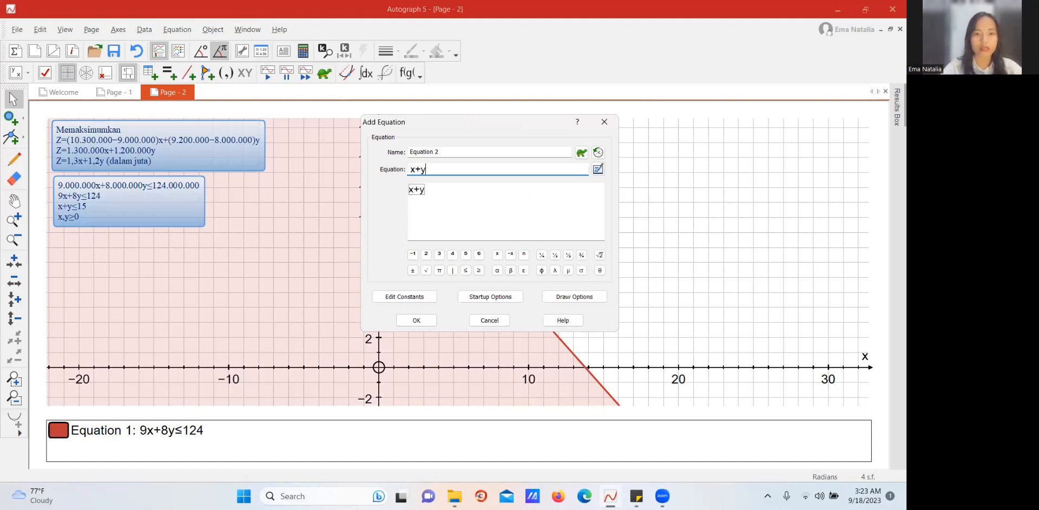
click(465, 270)
text(15)
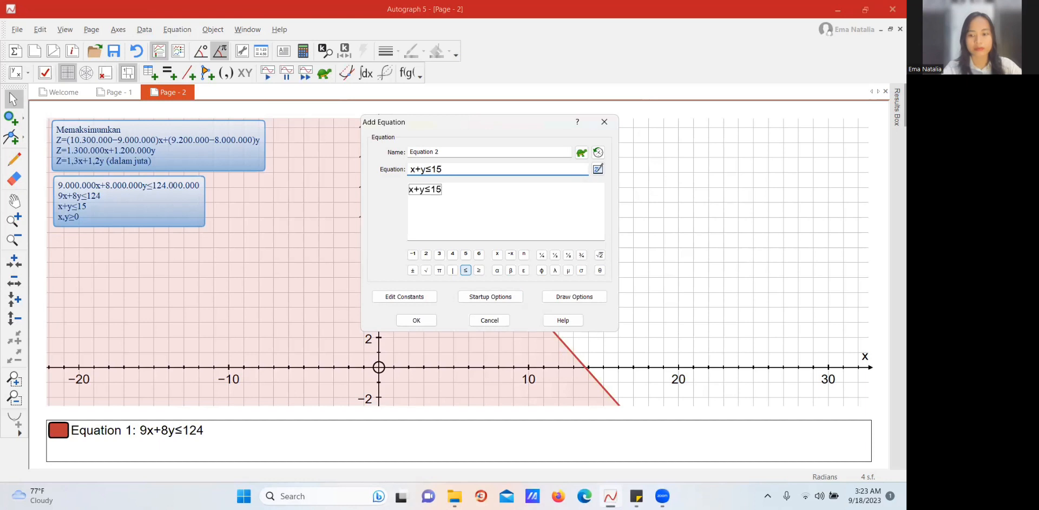
key(Return)
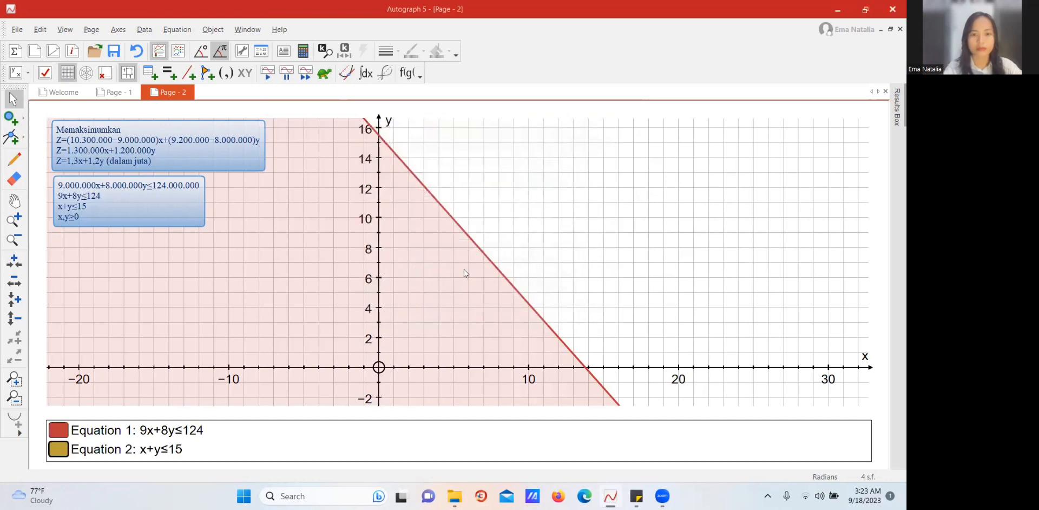
- Add the non-negativity inequality x≥0 to the graph as Equation 3
click(169, 73)
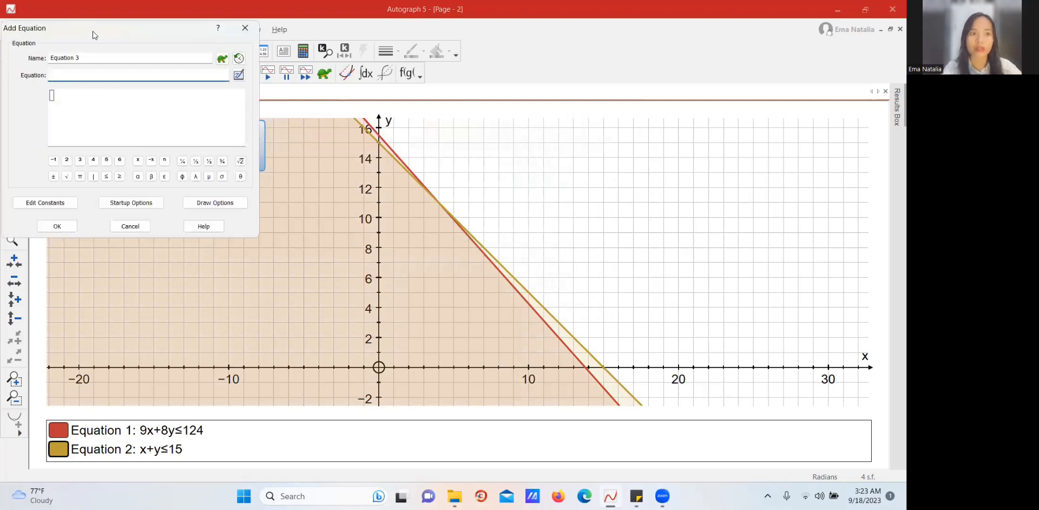
drag(92, 31, 482, 143)
text(x)
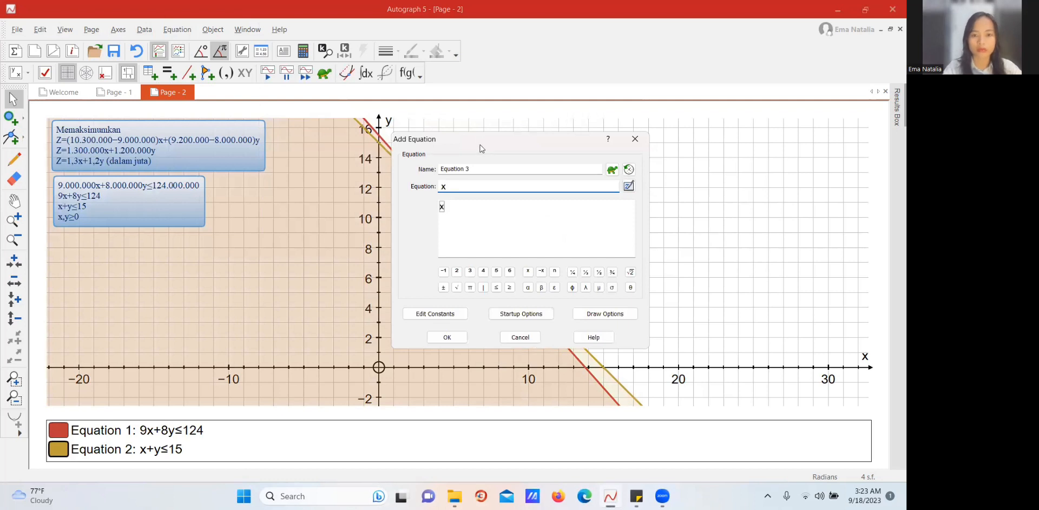
click(509, 287)
text(0)
key(Return)
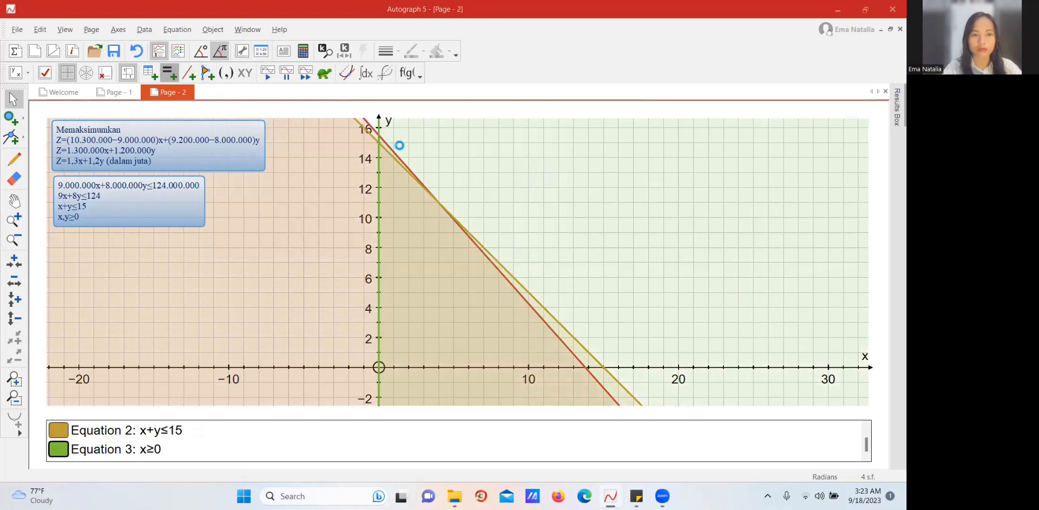
- Add the inequality y≥0 to the graph as Equation 4 and dismiss the empty equation dialog
text(y)
click(119, 176)
text(0)
key(Return)
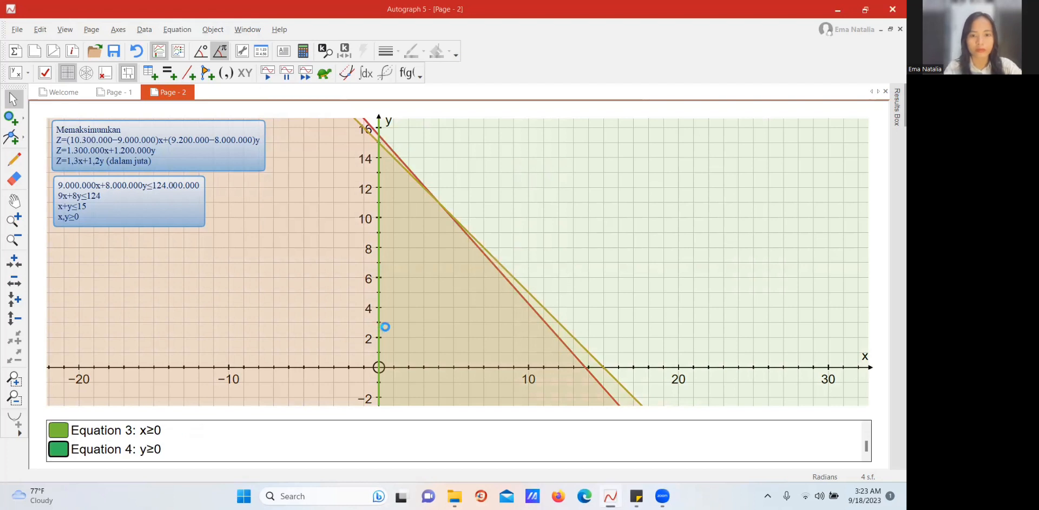
key(Return)
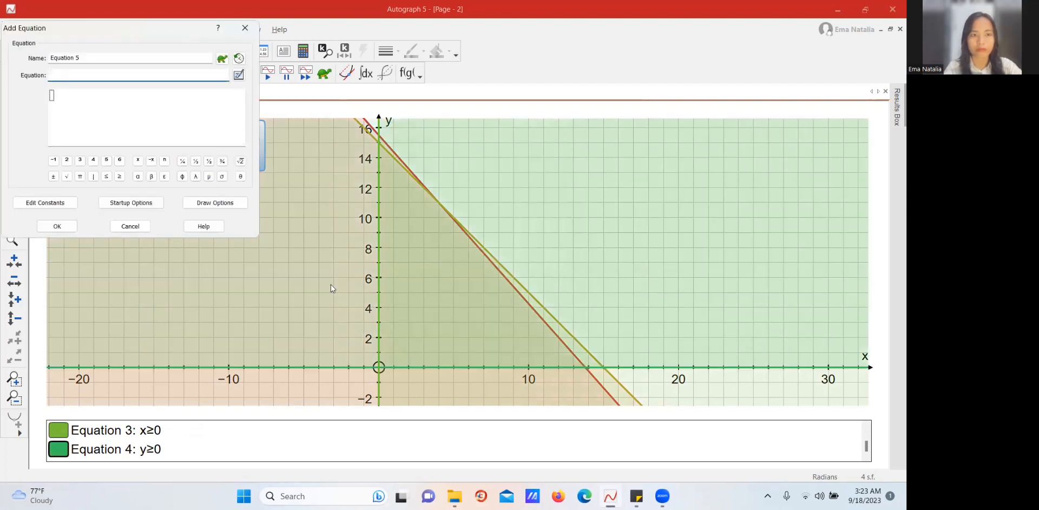
click(245, 28)
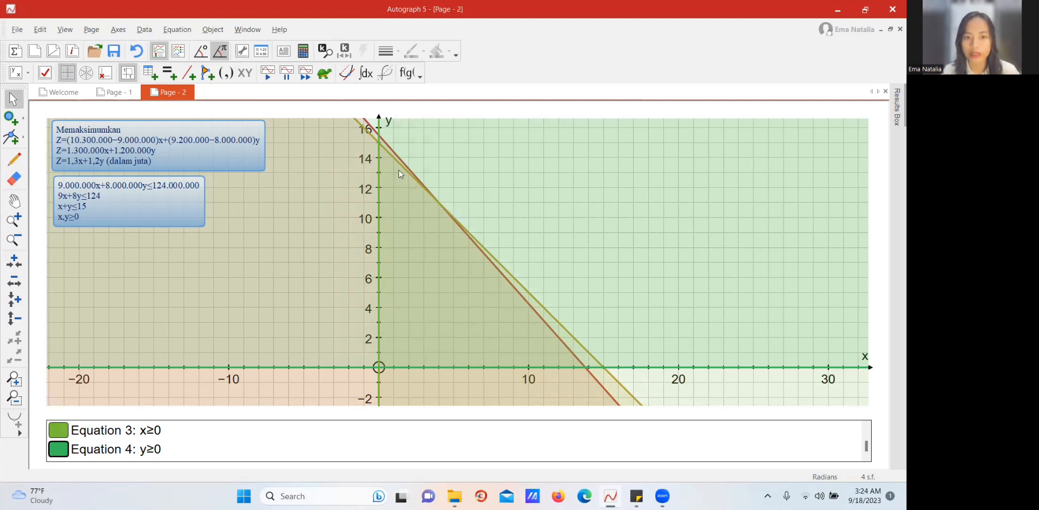
- Create a text box reading "Himpunan Penyelesaian" and place it inside the feasible region near the origin
click(284, 51)
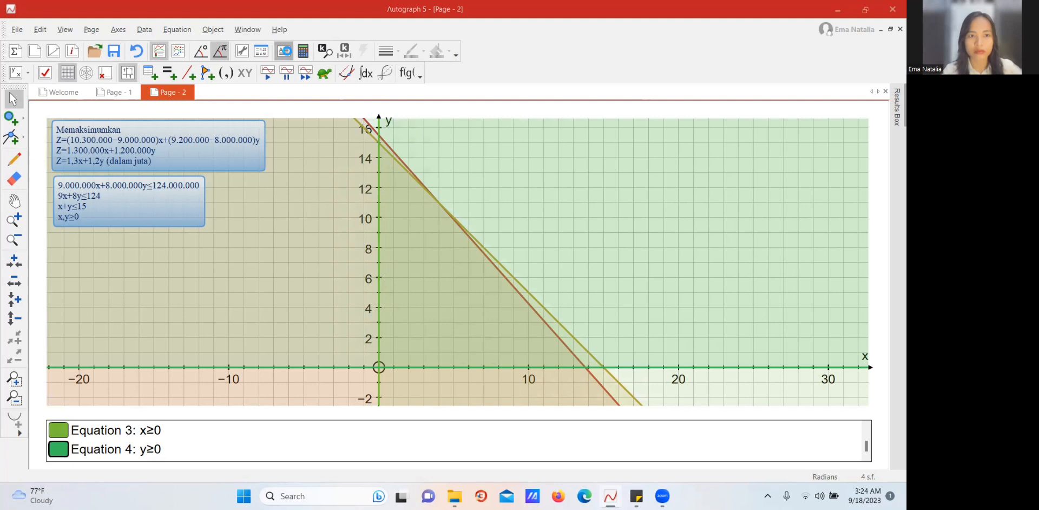
text(Himp)
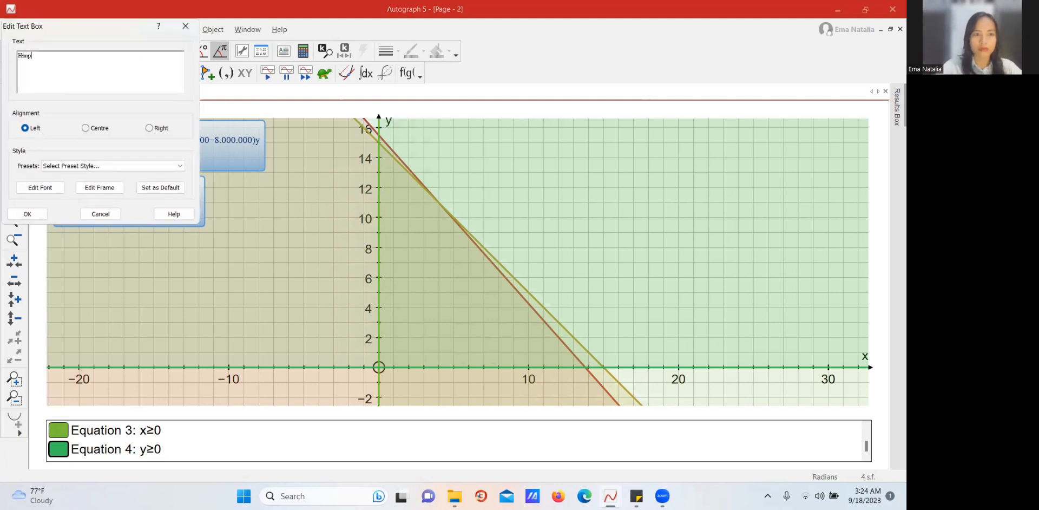
text(unan Pen)
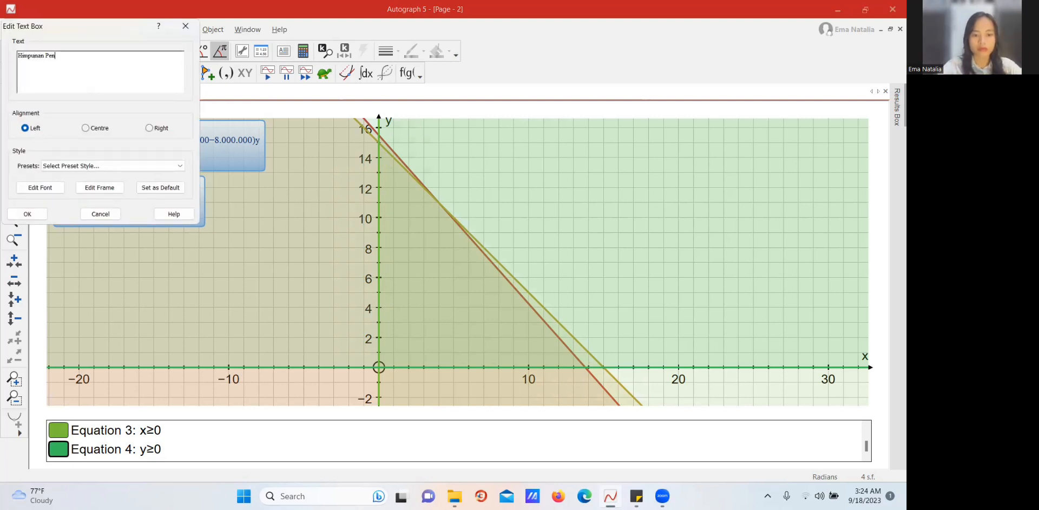
text(yelesaian)
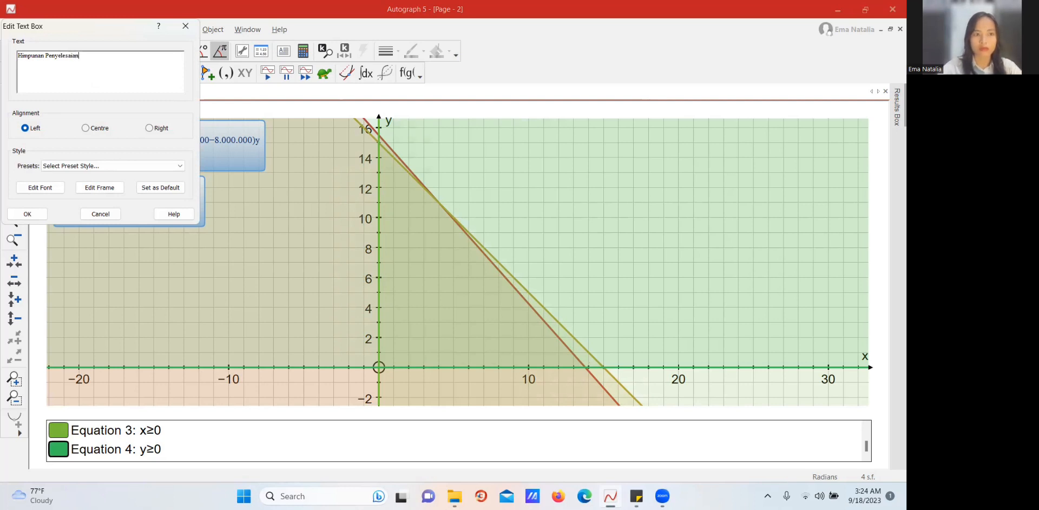
click(27, 214)
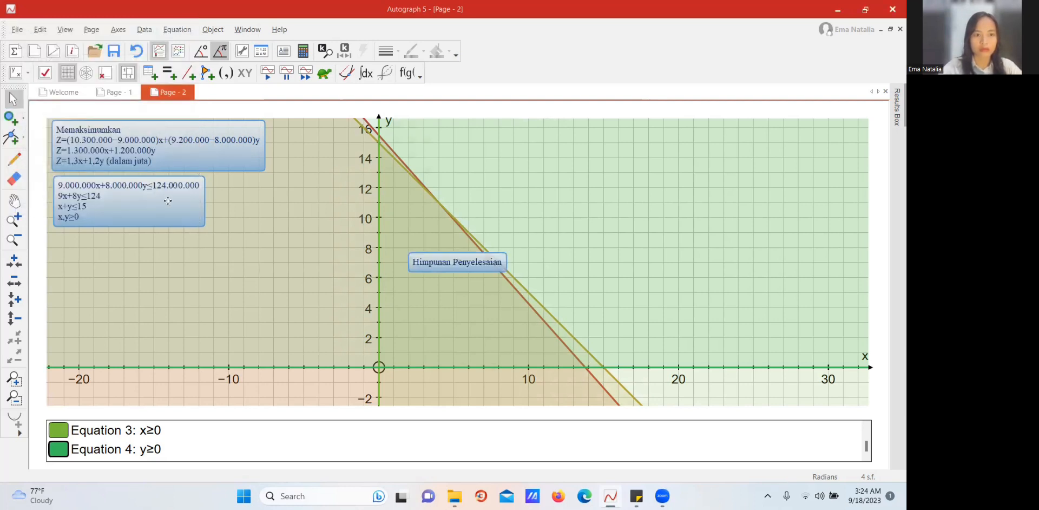
drag(433, 266, 420, 297)
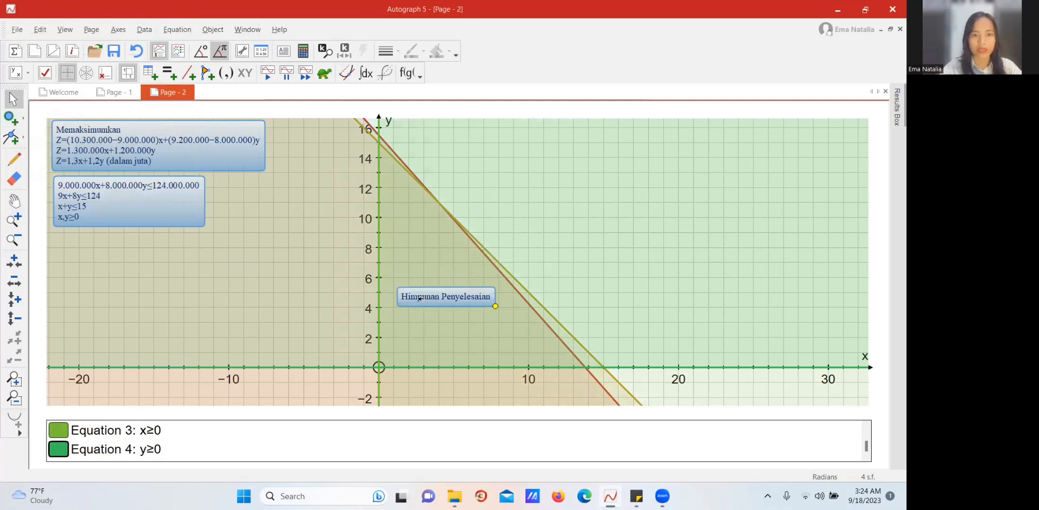
click(402, 336)
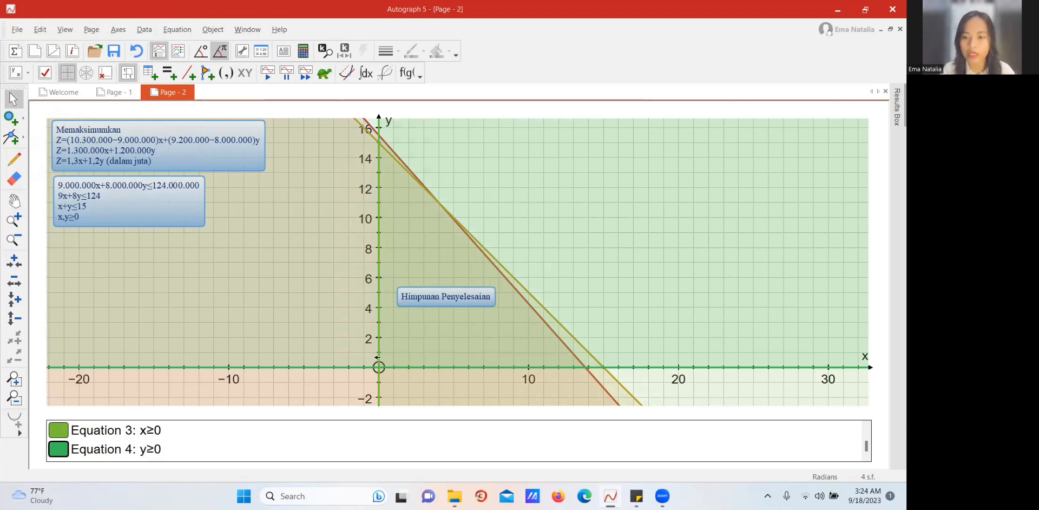
- Mark intersection points at the four corners of the feasible region: the origin, both axis intercepts, and the crossing of the two sloping lines
click(12, 139)
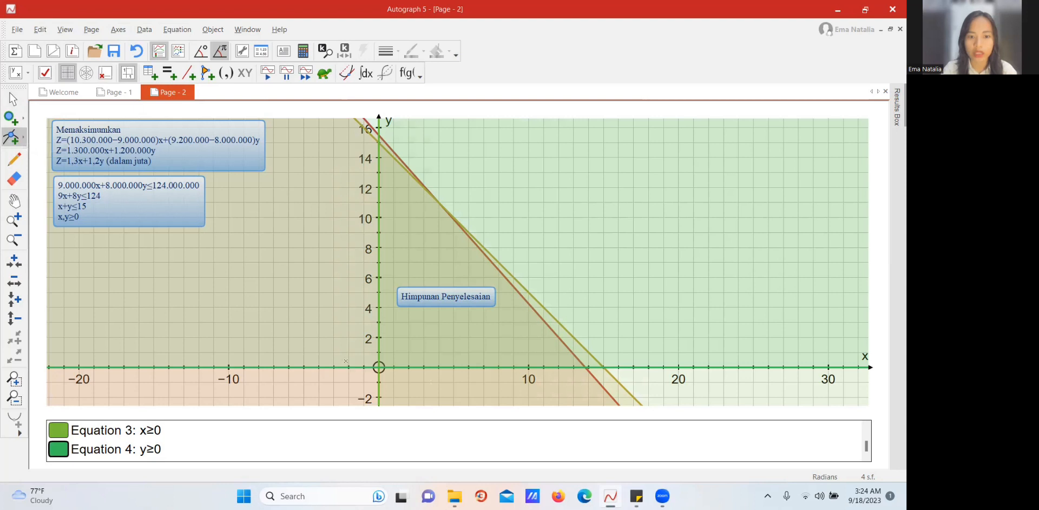
click(379, 367)
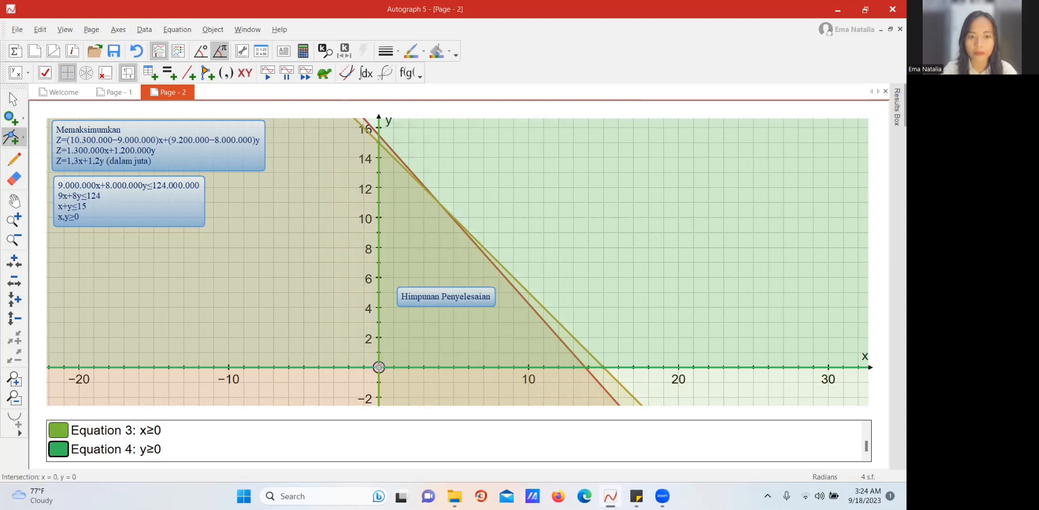
click(585, 368)
click(440, 202)
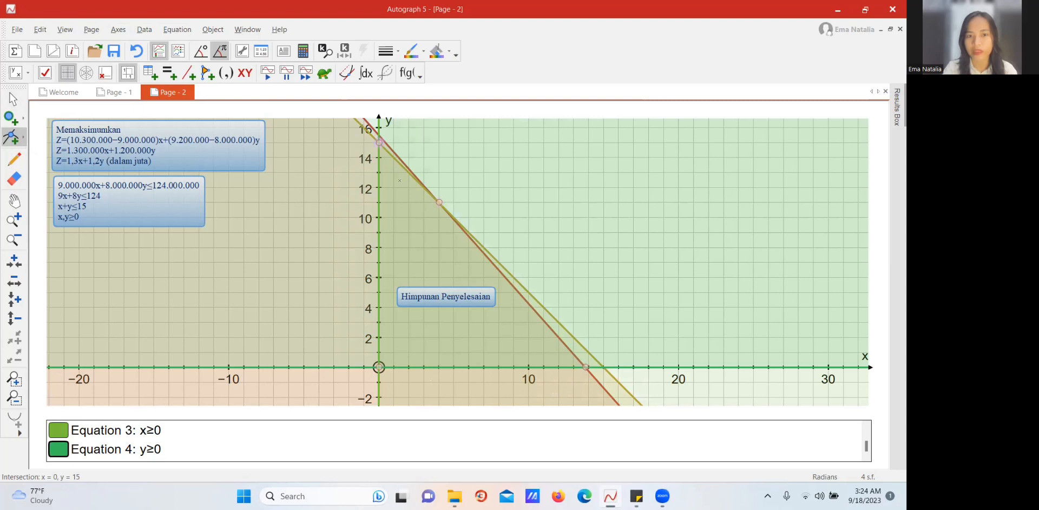
click(13, 99)
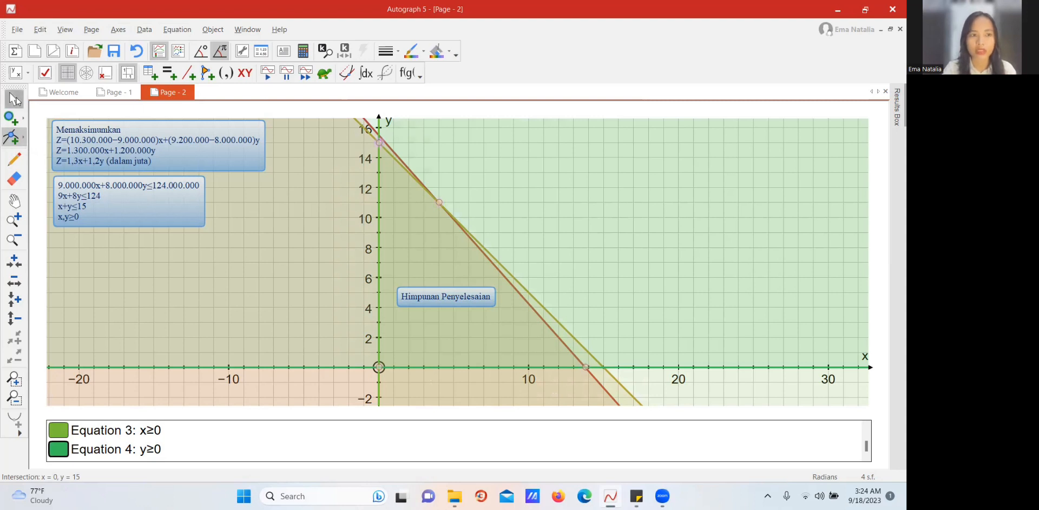
- Show a label on the corner point at the origin with both its name A and its coordinate value
right_click(379, 368)
click(404, 378)
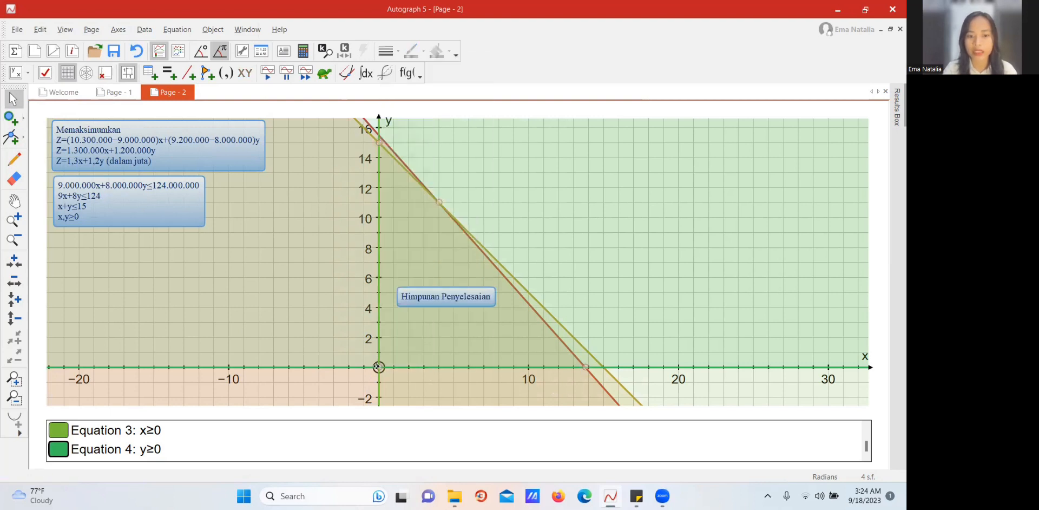
right_click(378, 369)
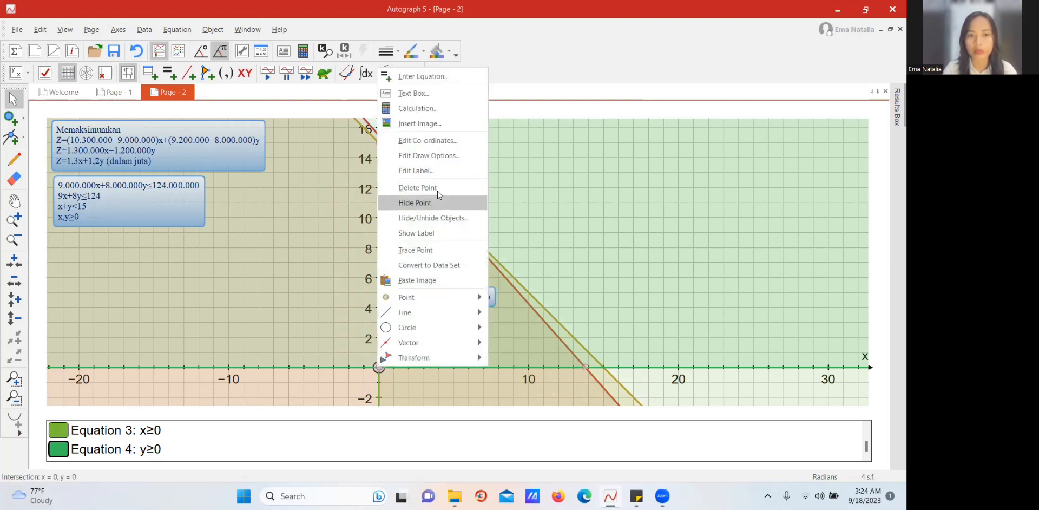
click(420, 172)
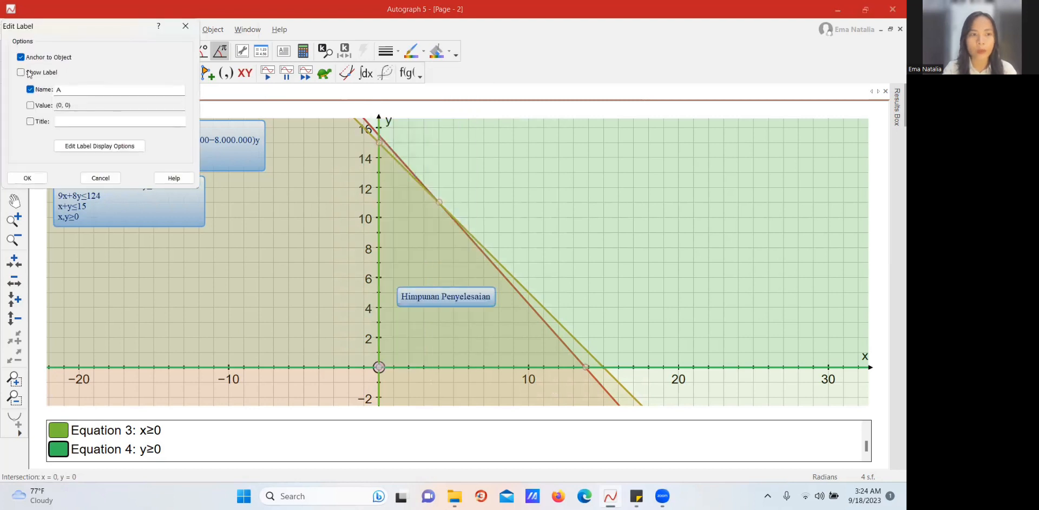
click(30, 105)
click(28, 178)
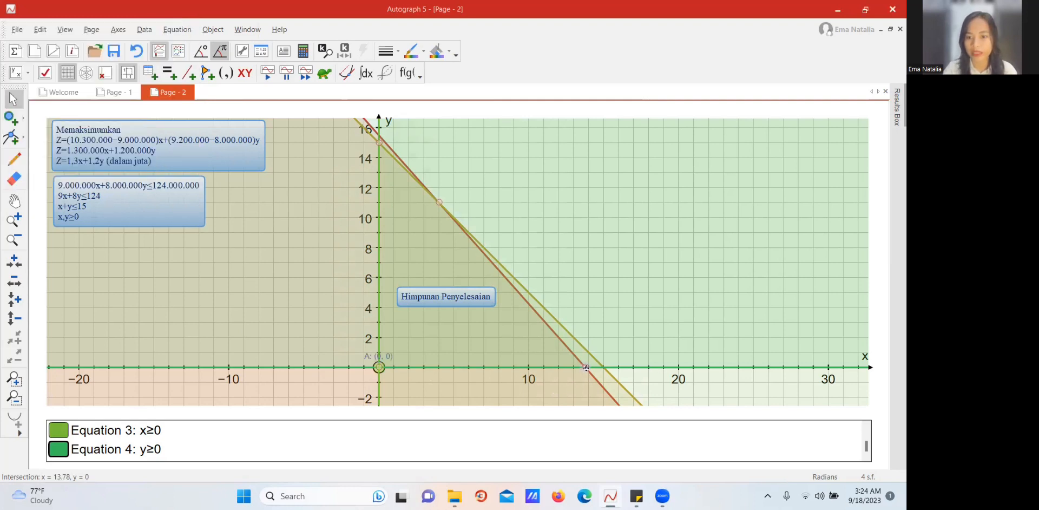
click(513, 352)
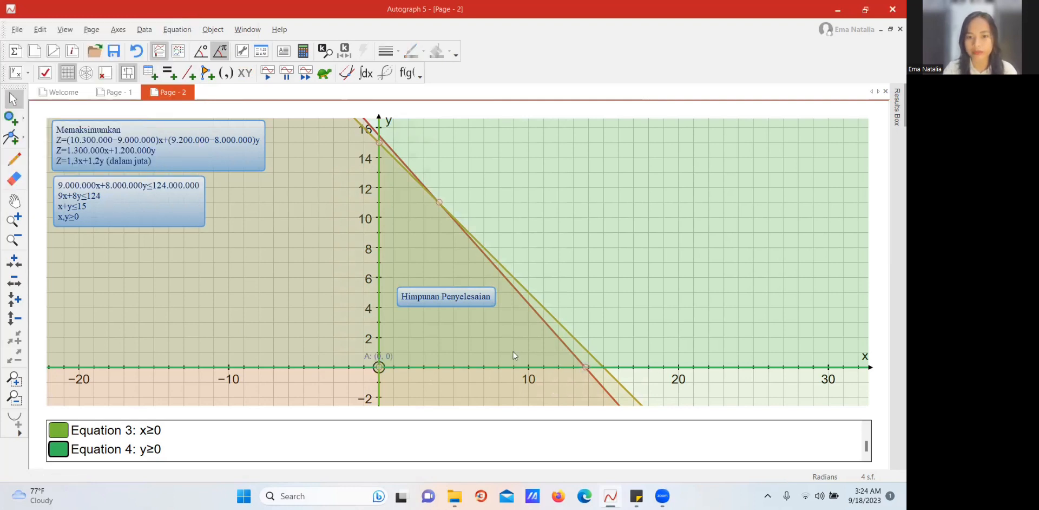
- Show a label with name and coordinate value on the feasible region's corner point on the x-axis, right of the origin
click(585, 367)
right_click(586, 367)
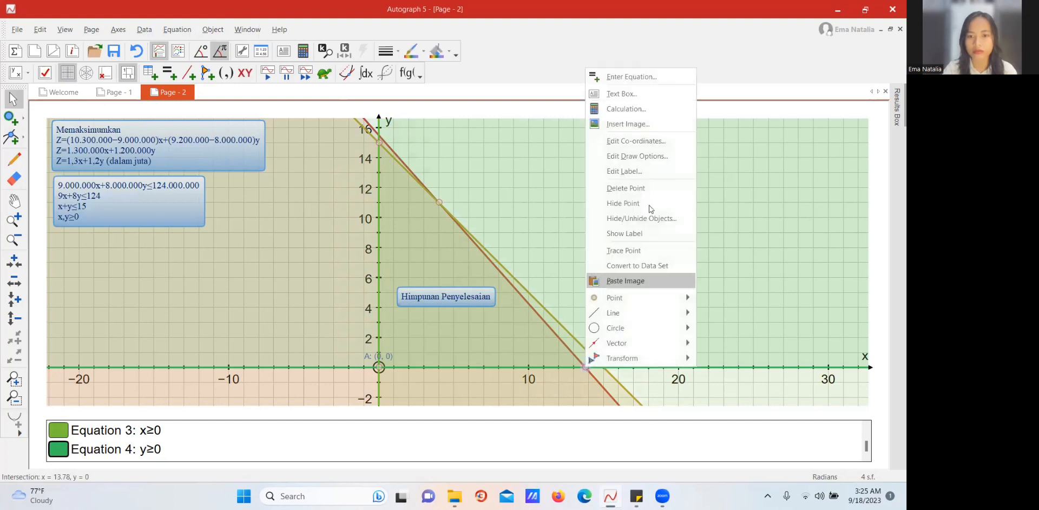
click(641, 173)
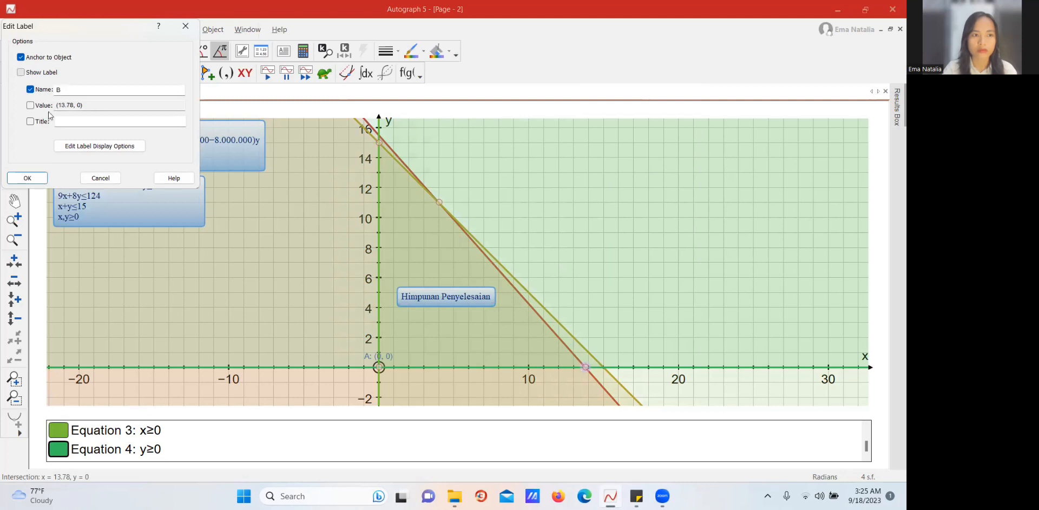
click(31, 105)
click(21, 72)
click(26, 179)
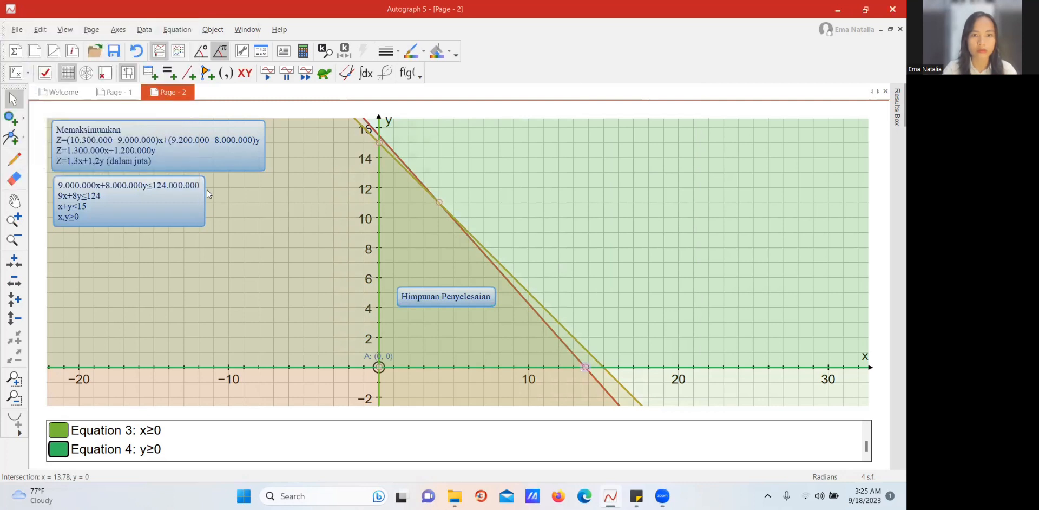
click(409, 210)
- Show a label with name and coordinate value on the corner point where the two sloping lines cross
right_click(440, 203)
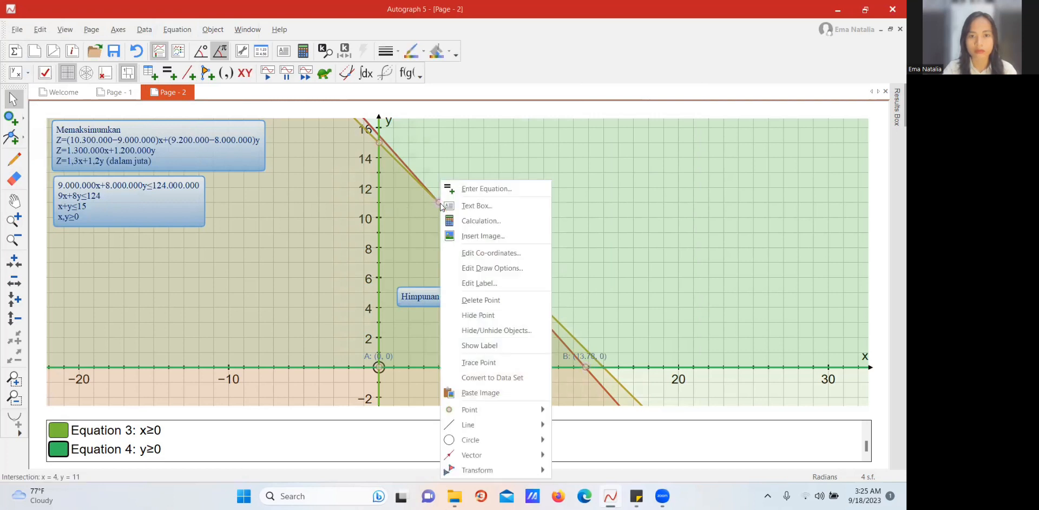
click(492, 282)
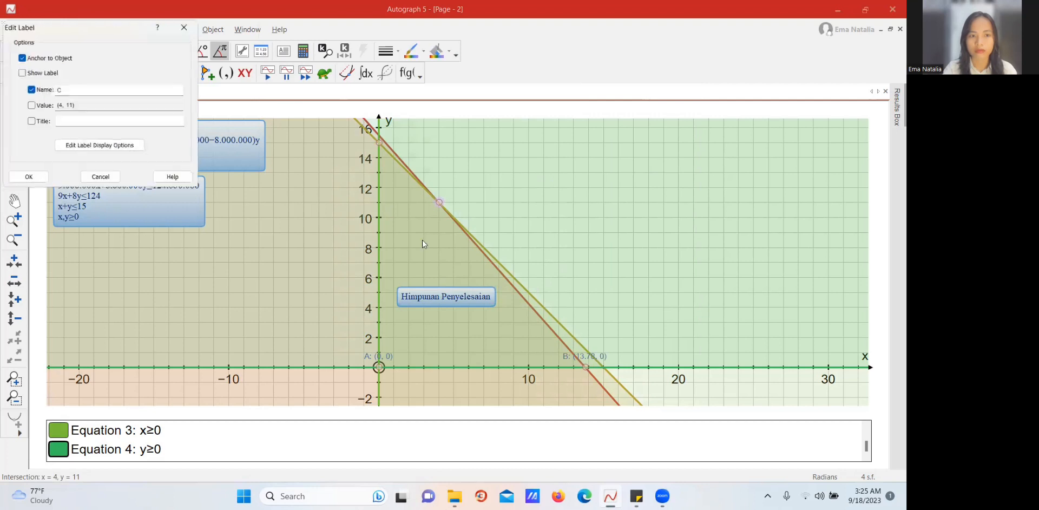
click(21, 72)
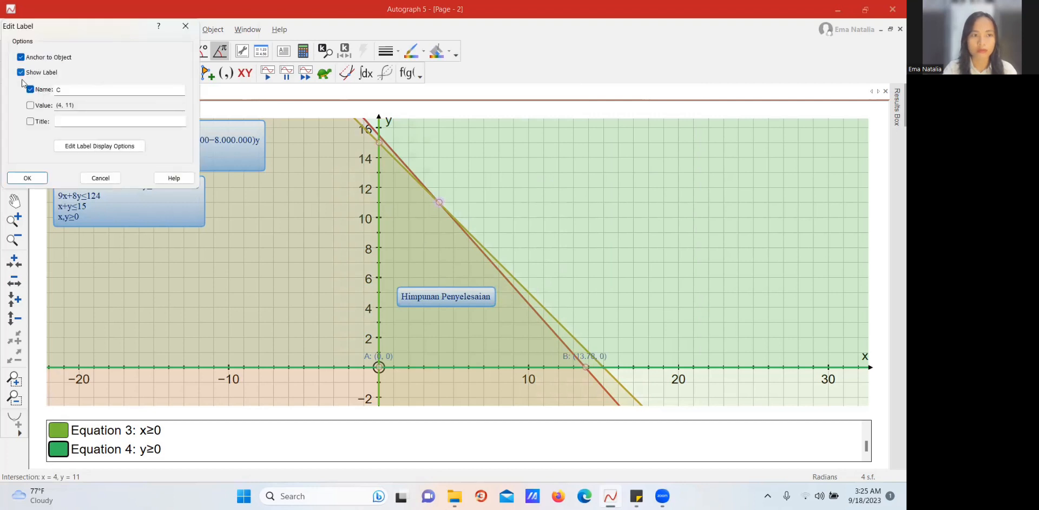
click(30, 105)
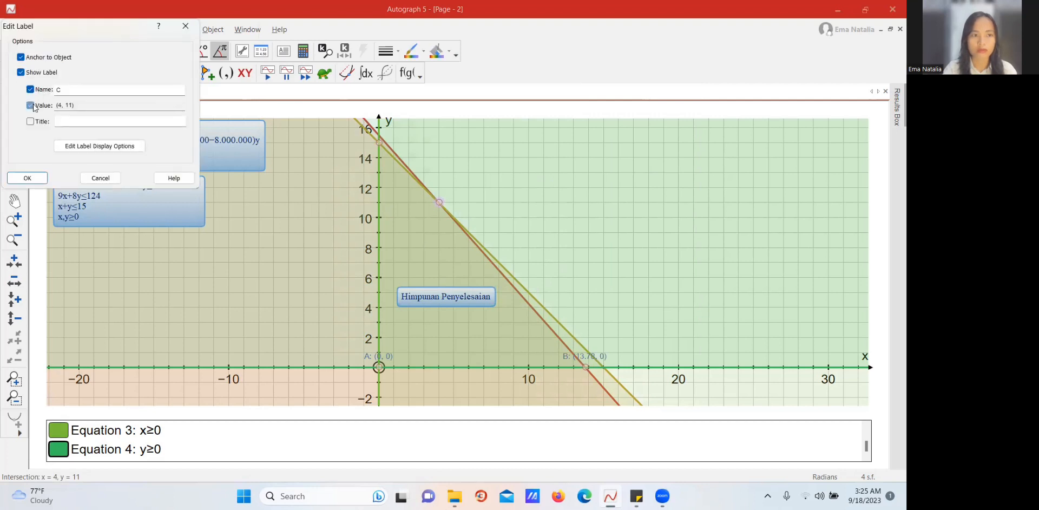
click(27, 178)
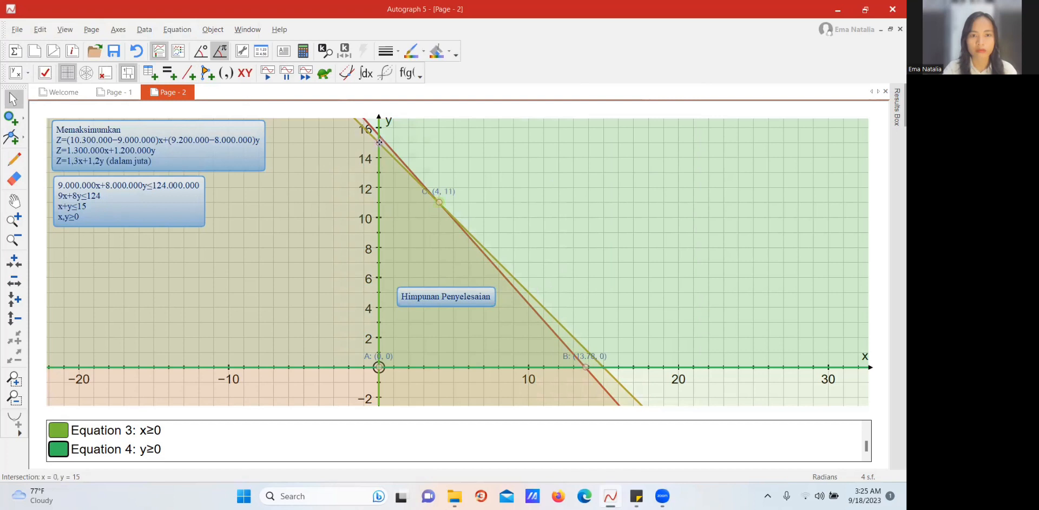
click(408, 196)
- Show a label with name and coordinate value on the feasible region's corner point on the y-axis
click(378, 141)
right_click(378, 142)
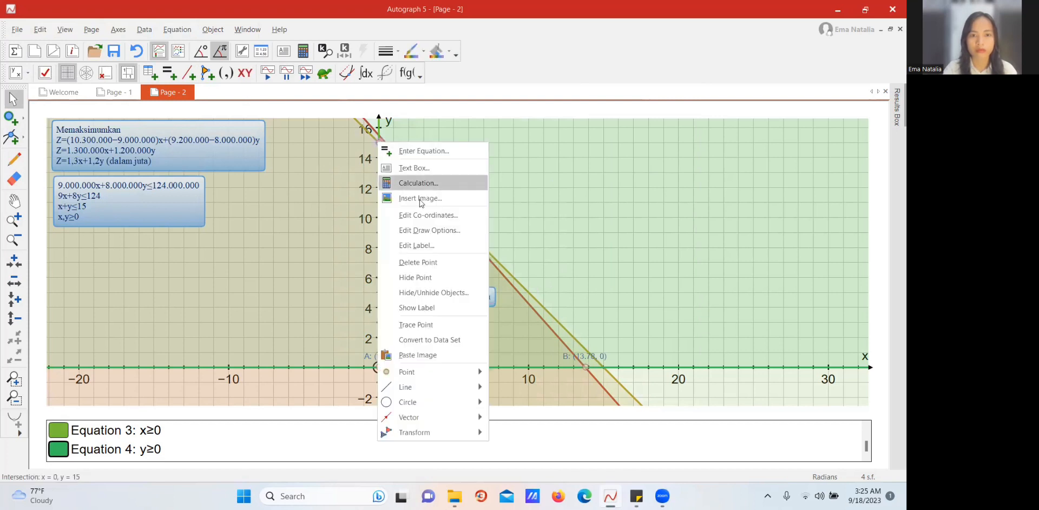
click(415, 245)
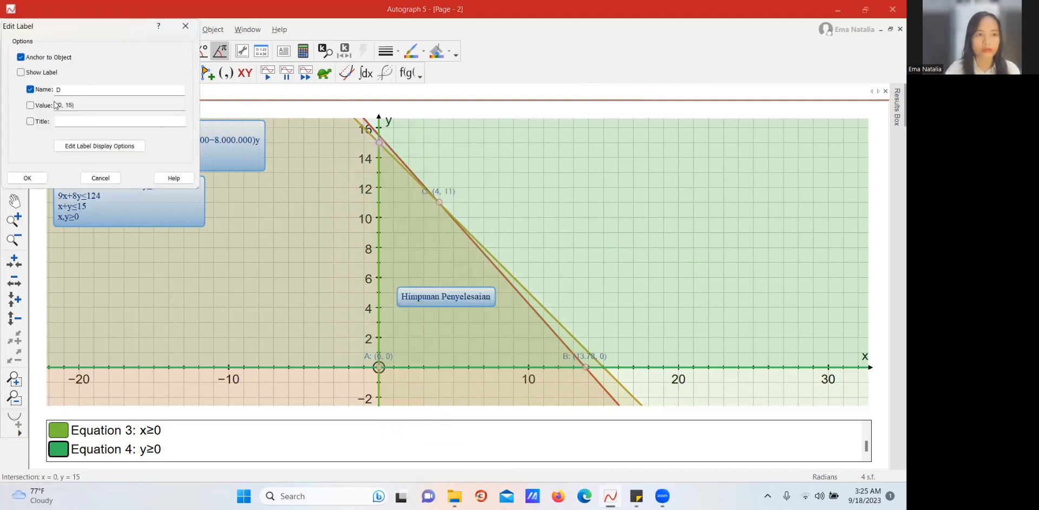
click(20, 72)
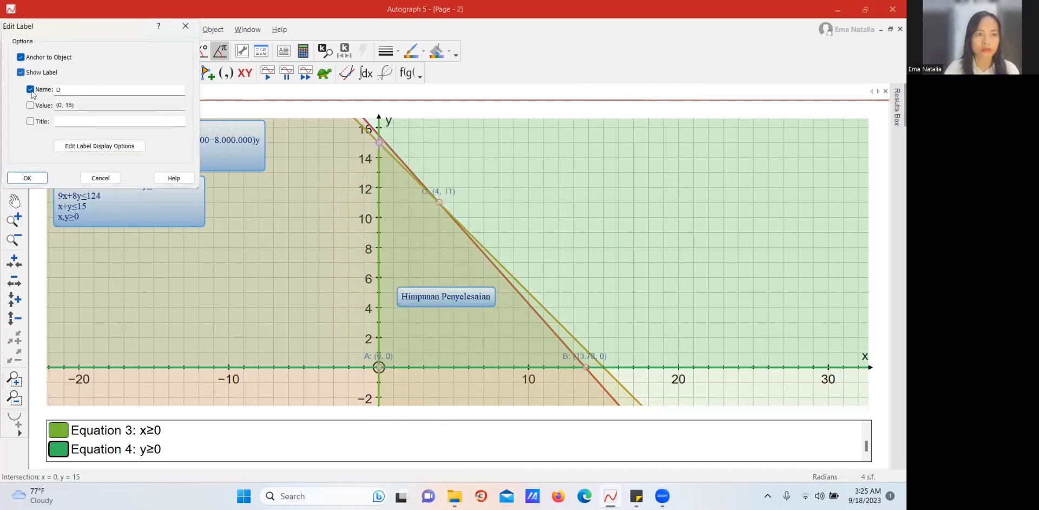
click(38, 178)
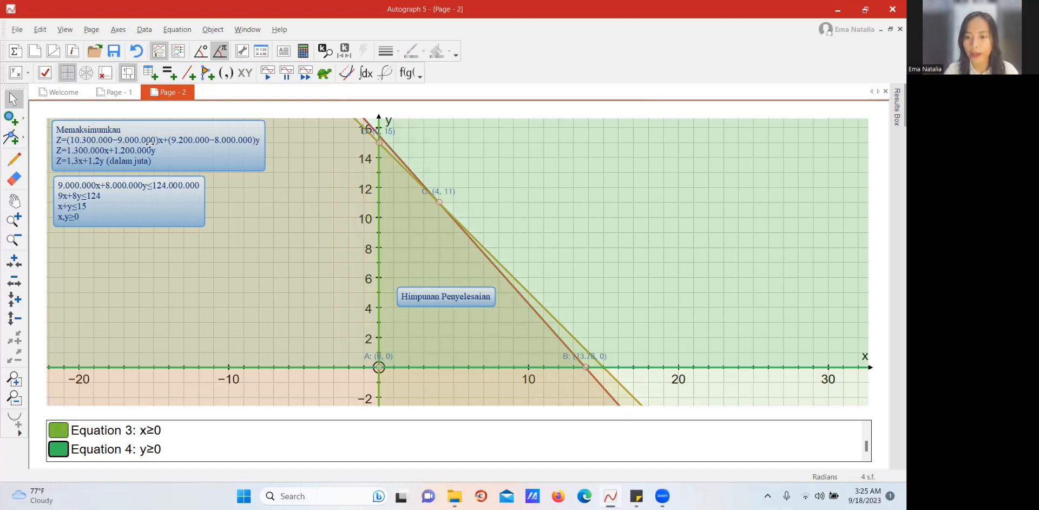
- Add a calculation named "Titik A" for 1.3(0)+1.2(0) with its working shown, and place it just below the origin
click(300, 54)
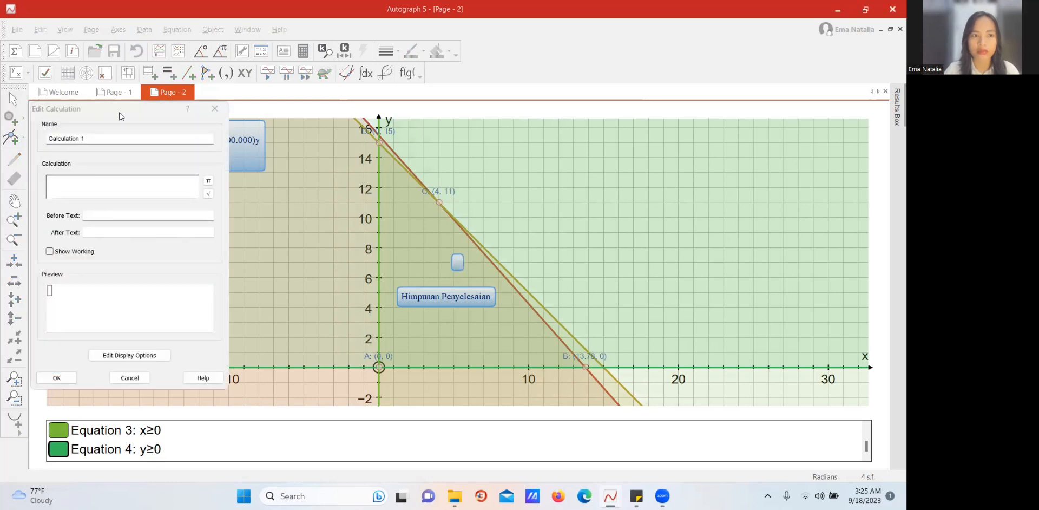
drag(120, 116, 586, 132)
text(Titik A)
click(663, 175)
text(1.)
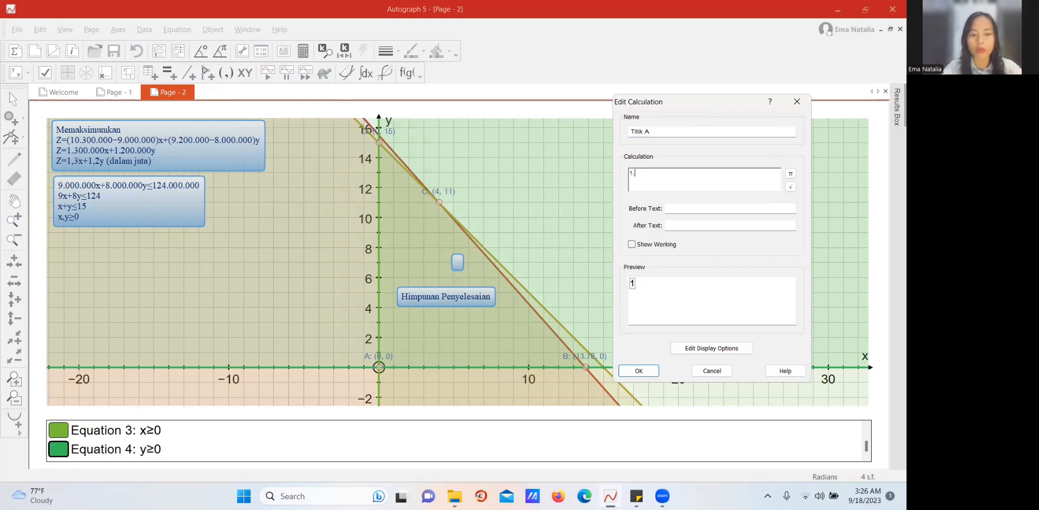
text(3()
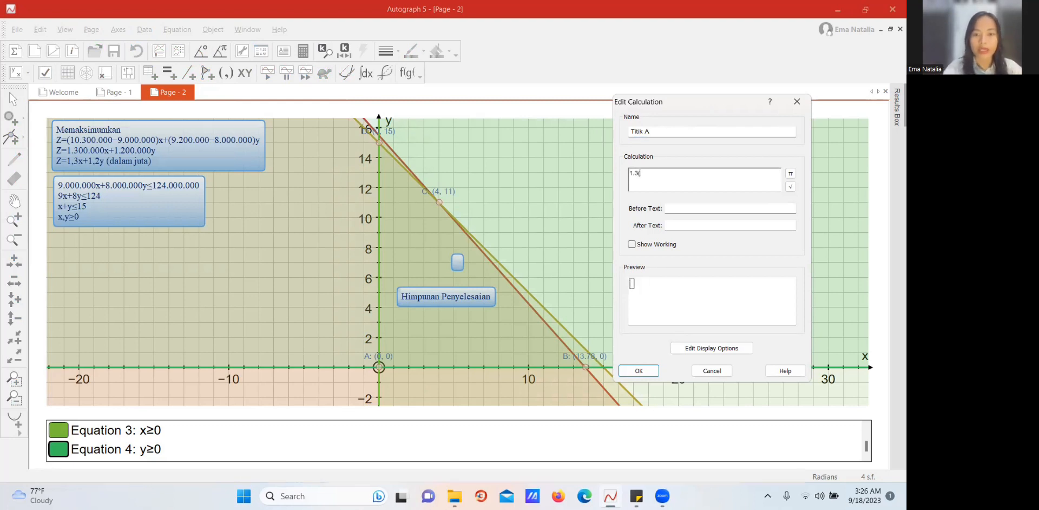
text(0)+1.2()
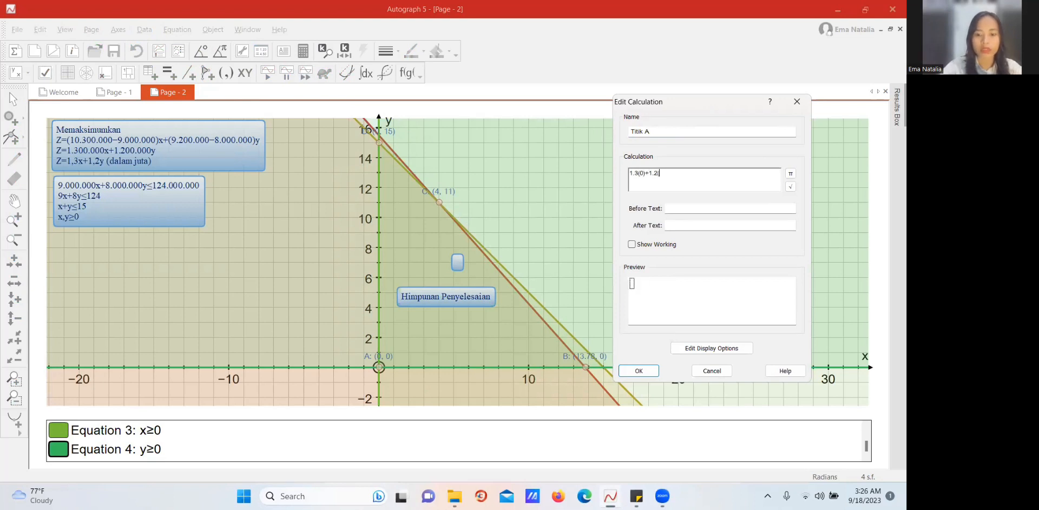
text(0))
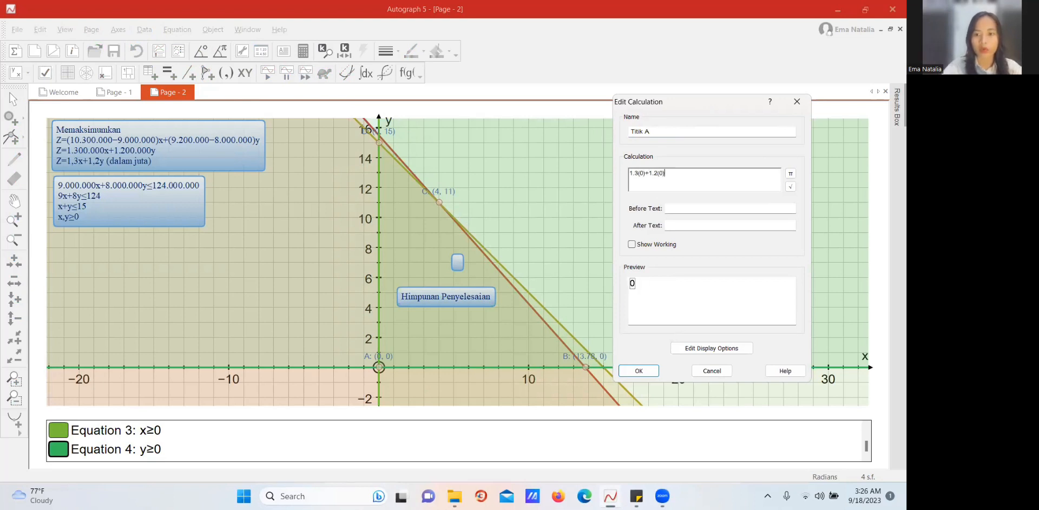
click(631, 244)
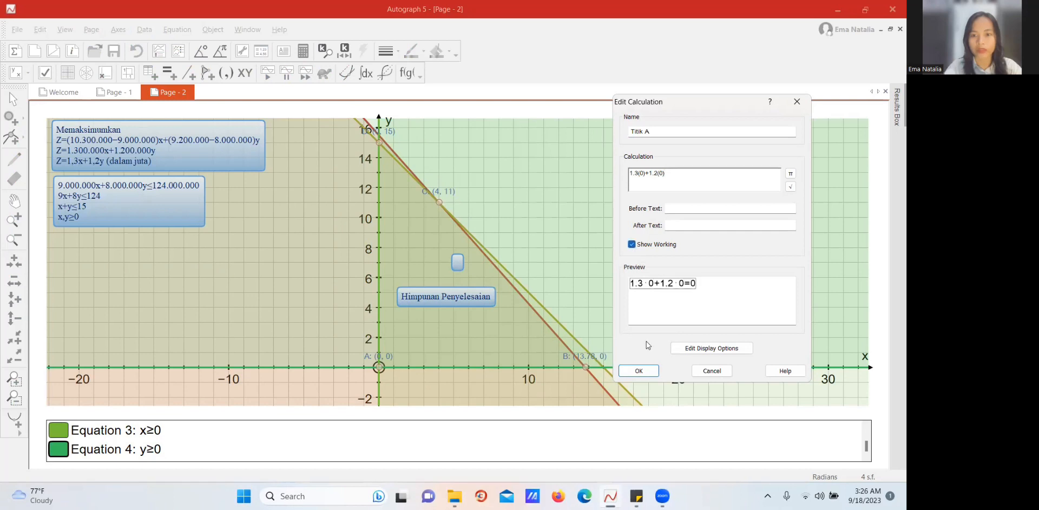
click(647, 370)
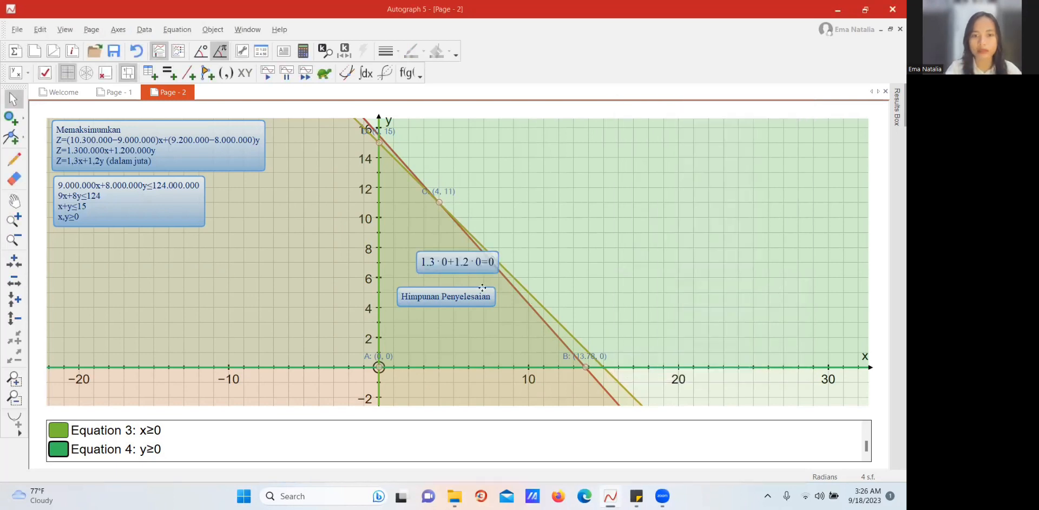
drag(465, 262, 382, 387)
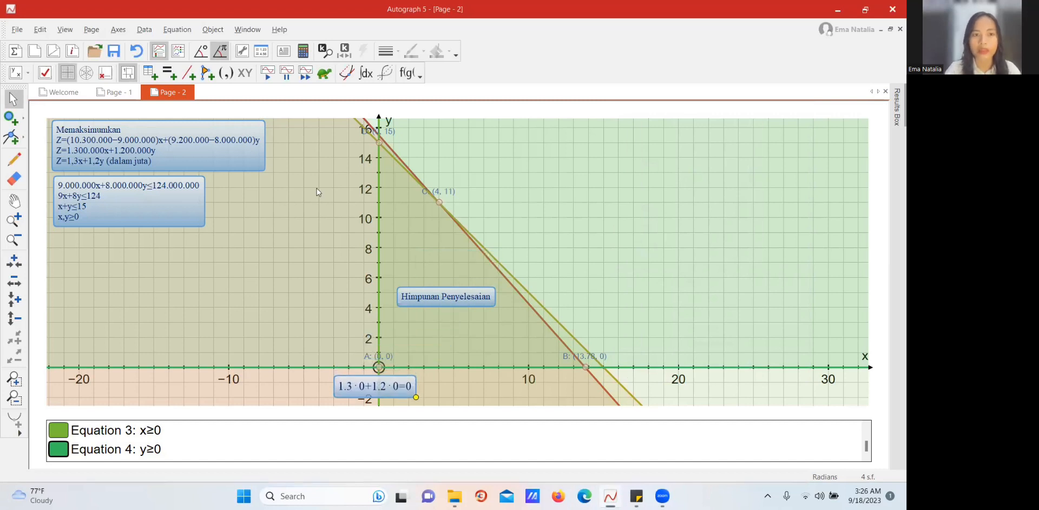
click(365, 258)
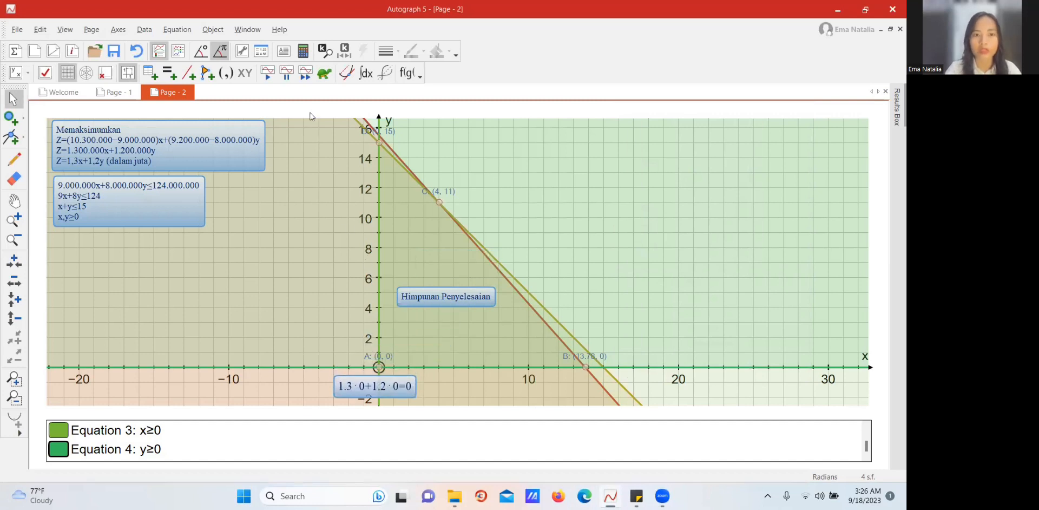
- Add a calculation named "titik B" for 1.3(13)+1.2(0) with its working shown, and place it just below point B
click(304, 54)
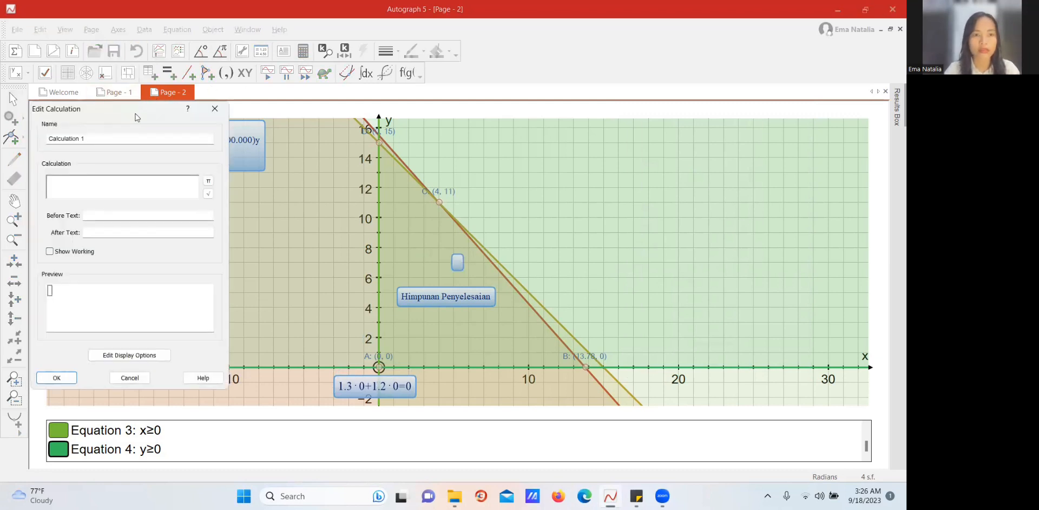
drag(136, 114, 608, 118)
text(titik)
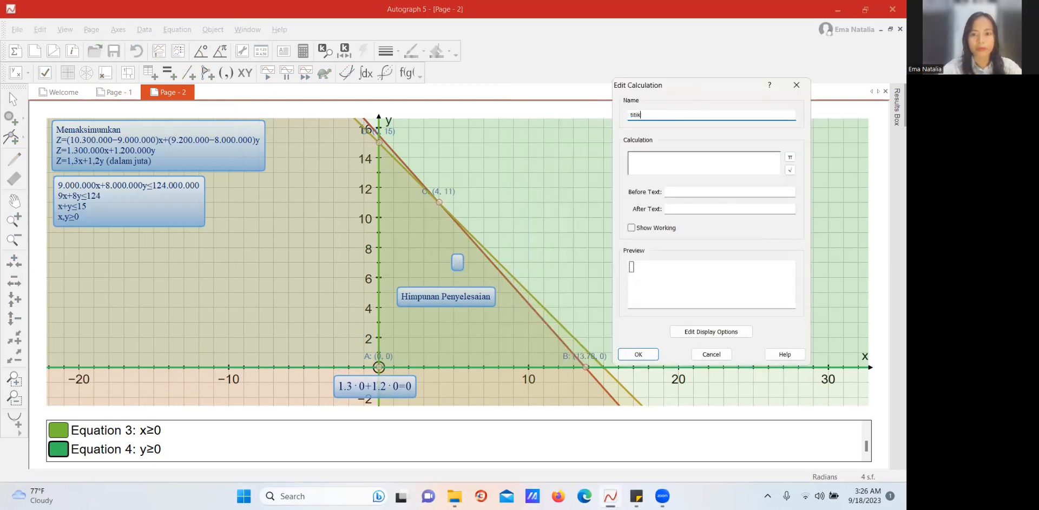
text( B)
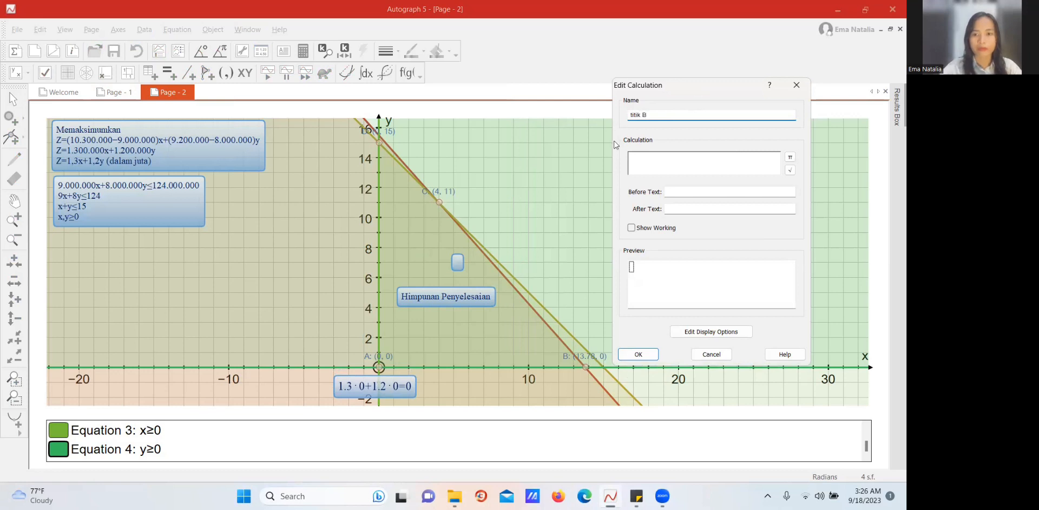
click(644, 157)
text(1.3)
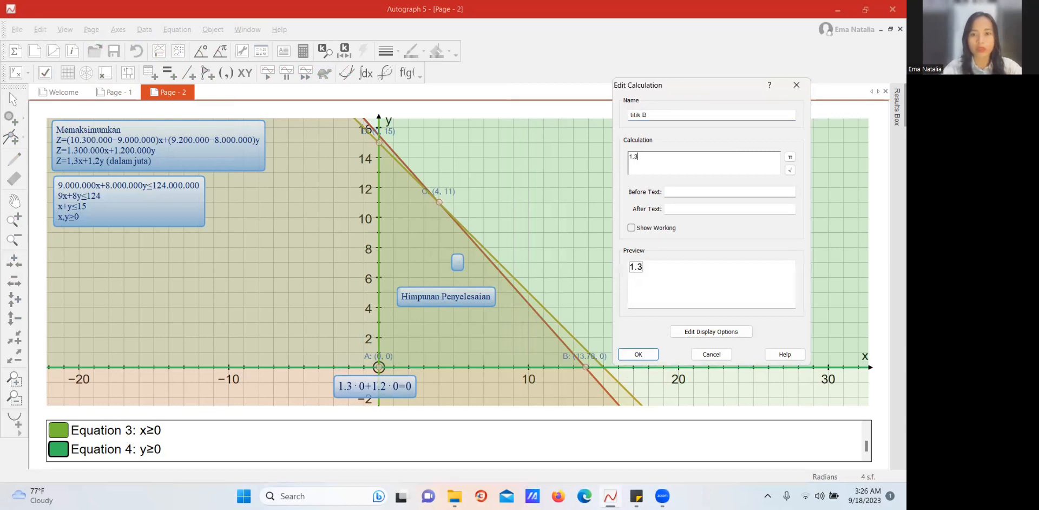
text(*)
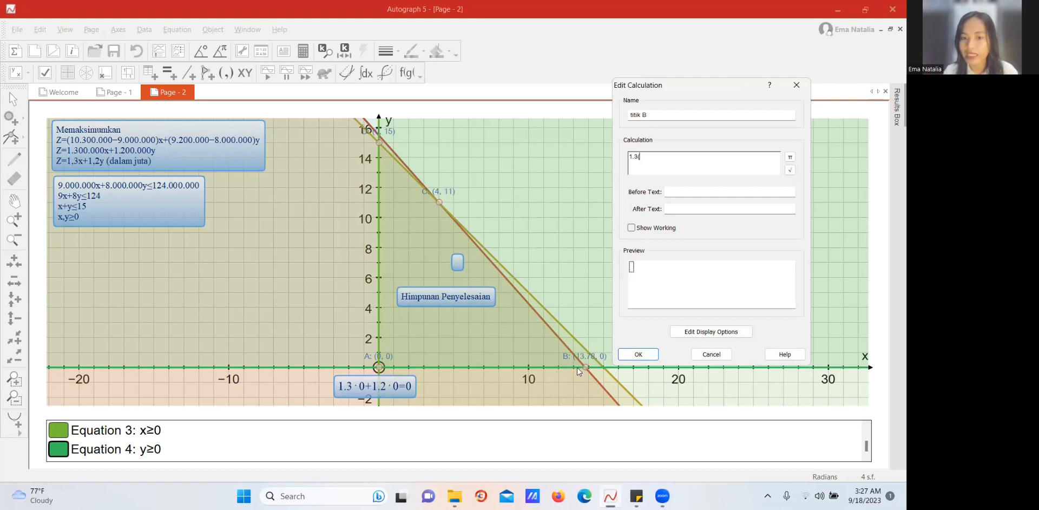
text(13))
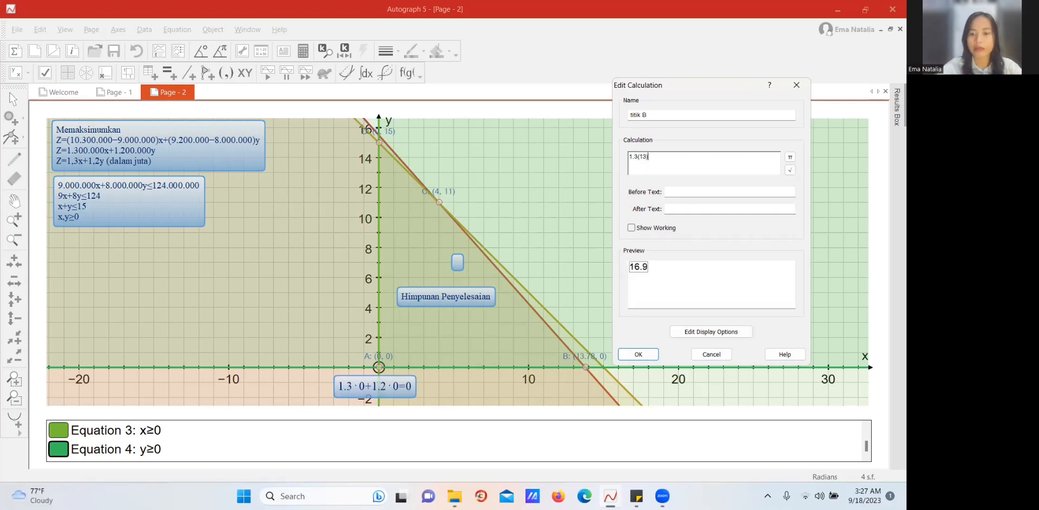
text(+1.2)
text(()
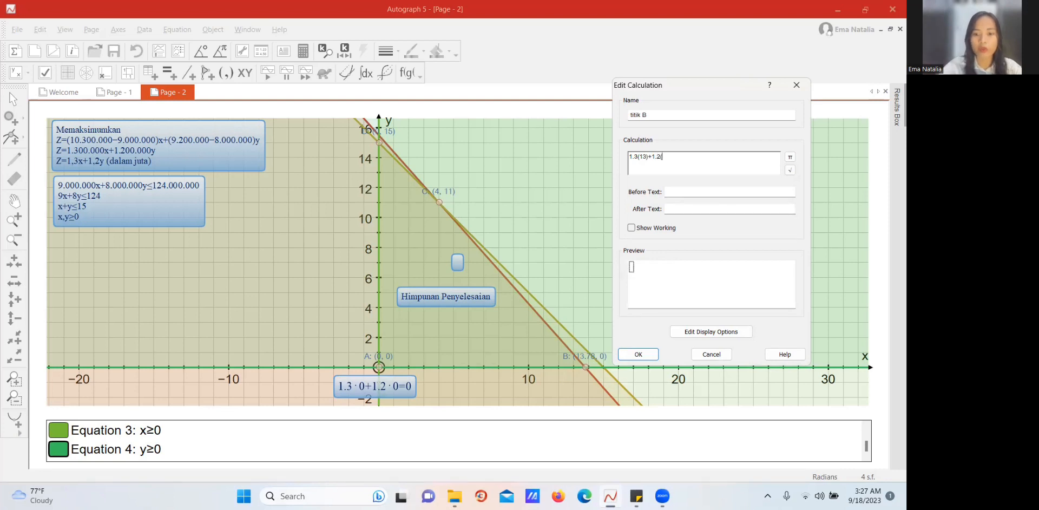
text(0))
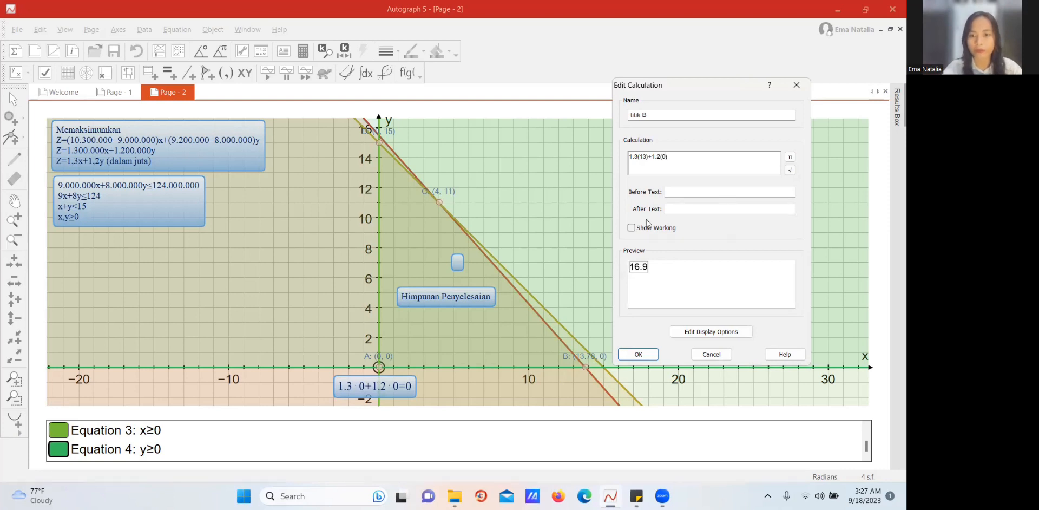
click(631, 227)
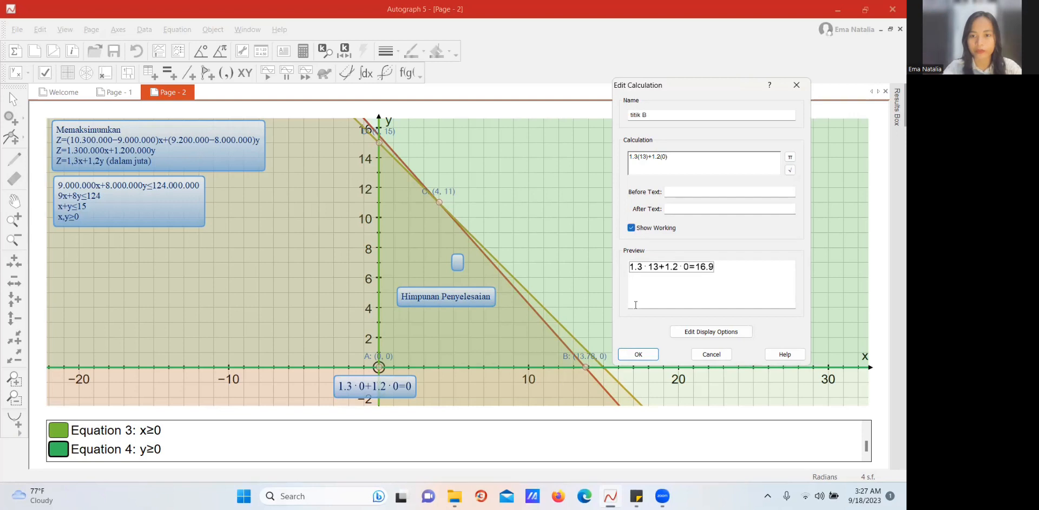
click(635, 356)
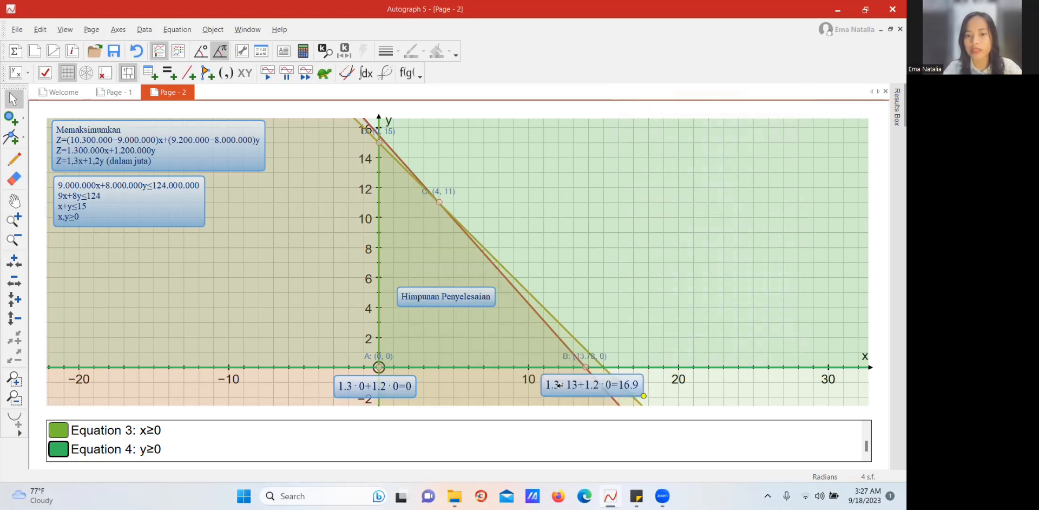
click(506, 326)
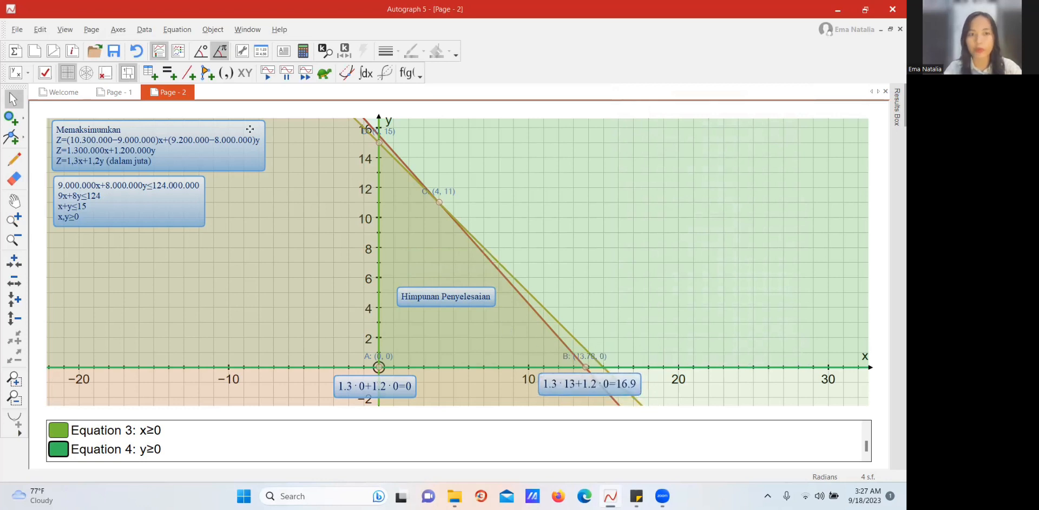
- Add a calculation named "Titik C" for 1.3(4)+1.2(11) with its working shown, and place it just above and right of point C
click(303, 51)
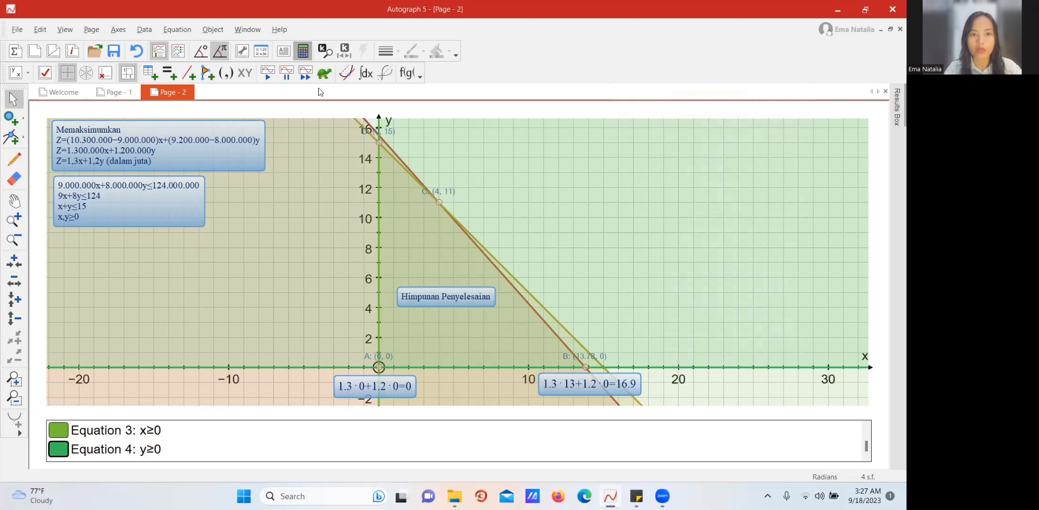
click(298, 56)
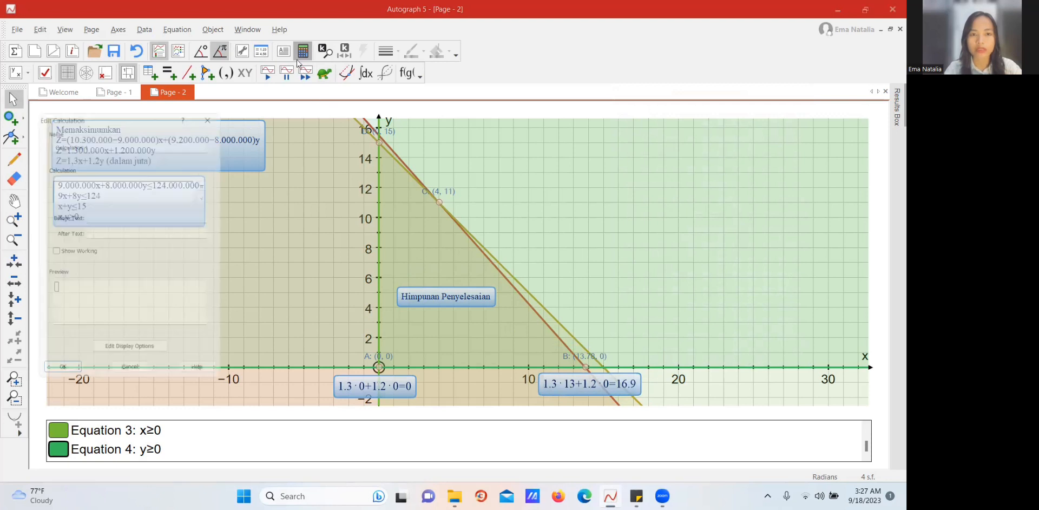
drag(137, 110, 117, 204)
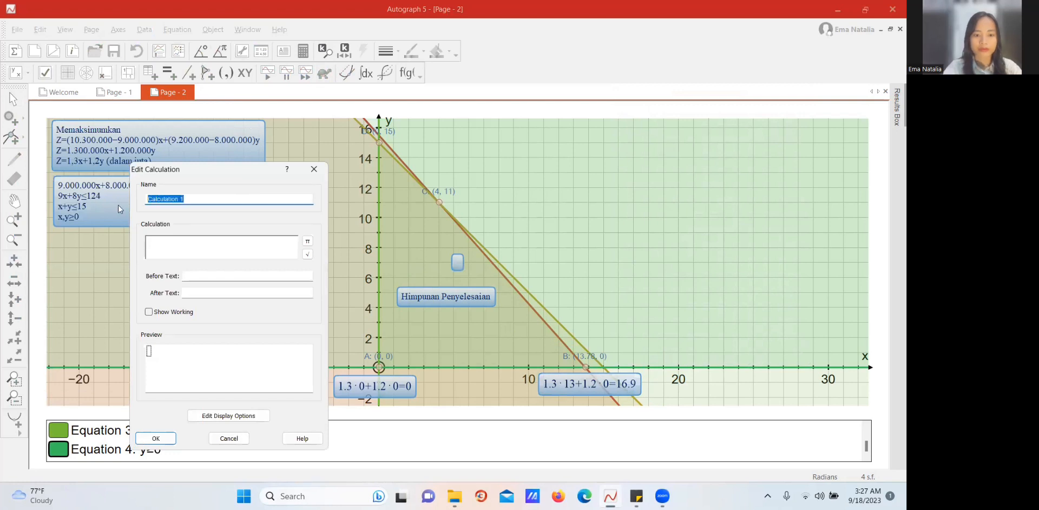
text(Titik C)
click(168, 245)
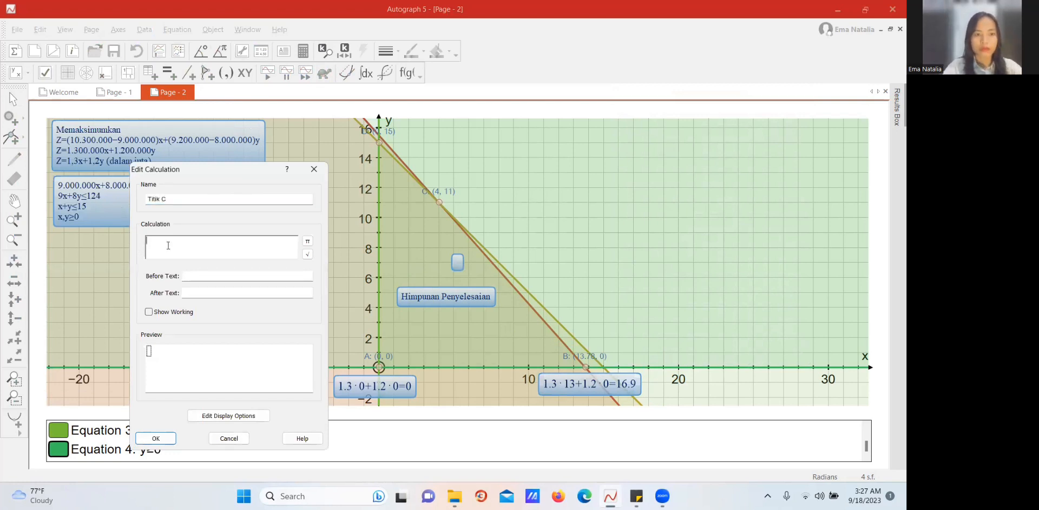
text(1.3()
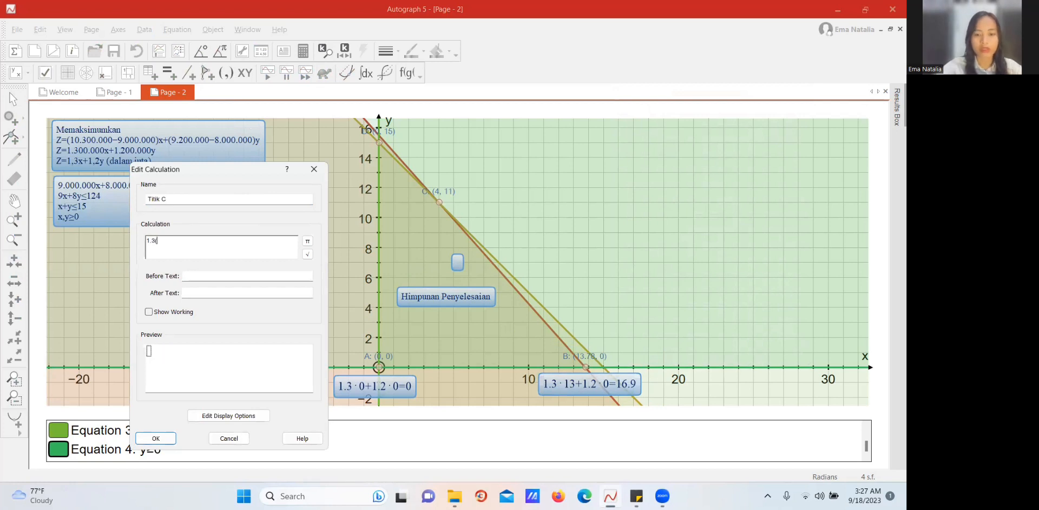
text(a)
key(BackSpace)
key(BackSpace)
text((4)+1.)
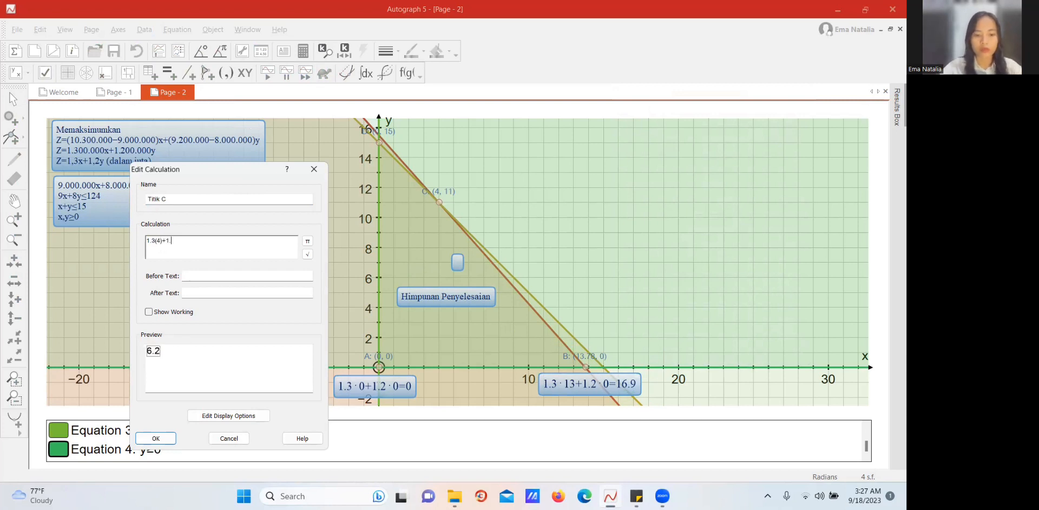
text(2(11))
click(149, 311)
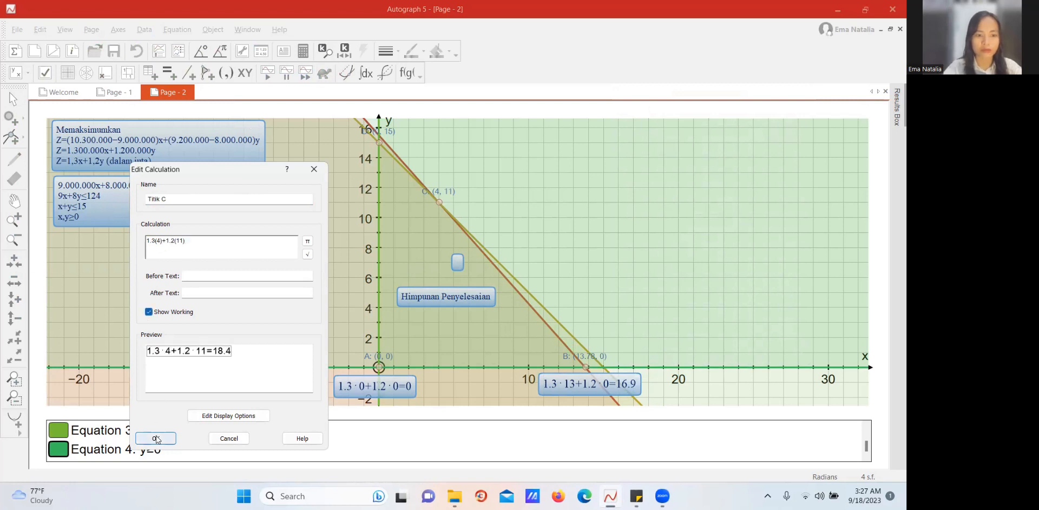
click(156, 438)
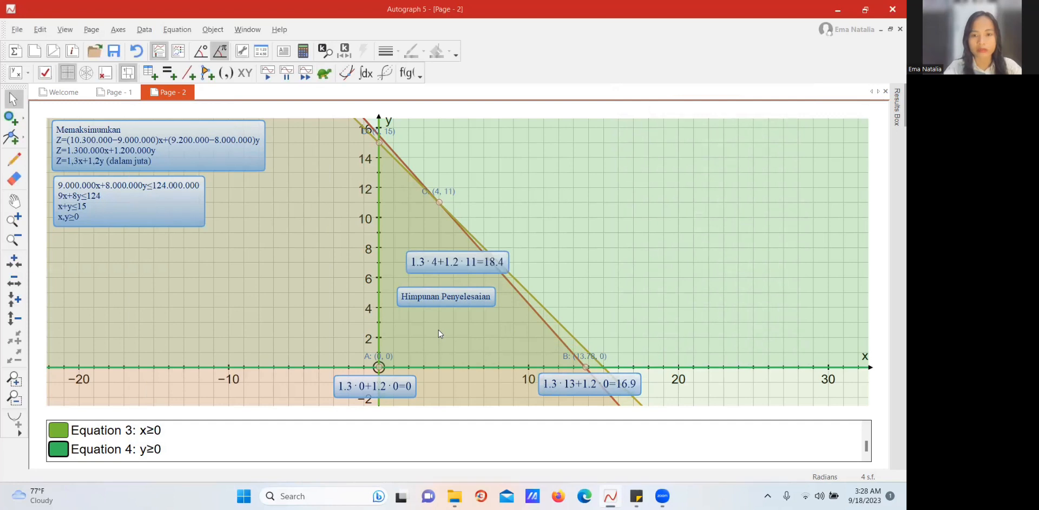
drag(445, 263, 479, 172)
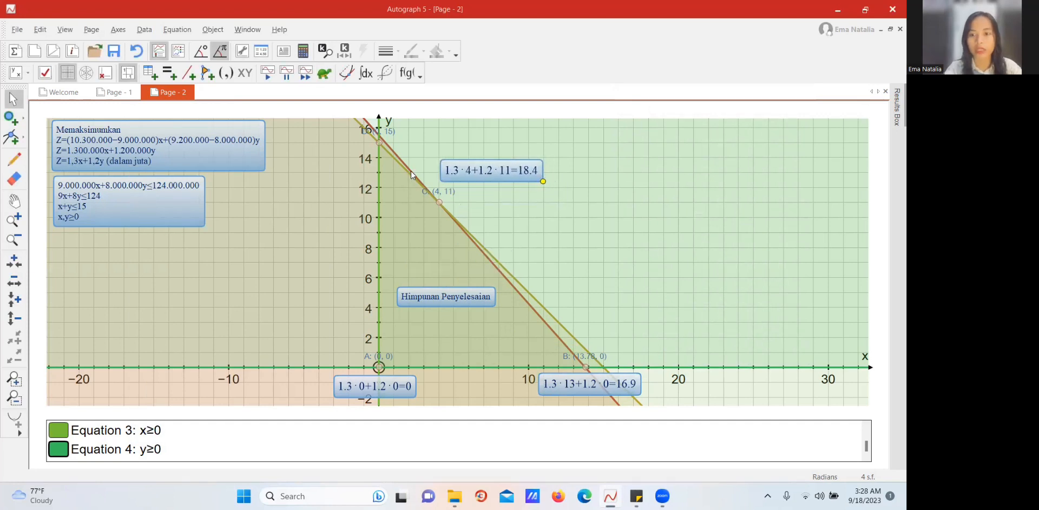
- Add a calculation named "Titik D" for 1.3(0)+1.2(15) with its working shown, and place it just below the corner point (0, 15)
click(303, 51)
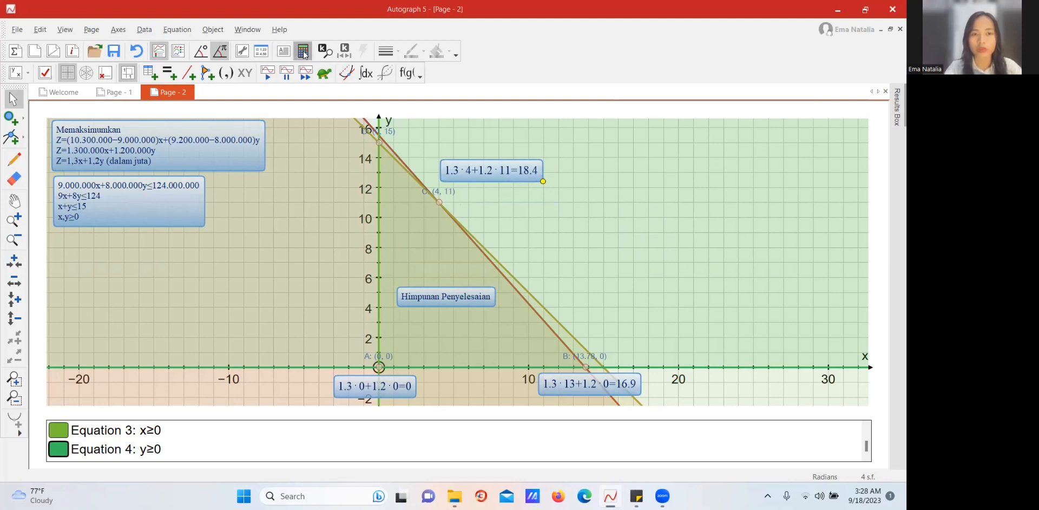
drag(49, 138, 85, 138)
text(Tit)
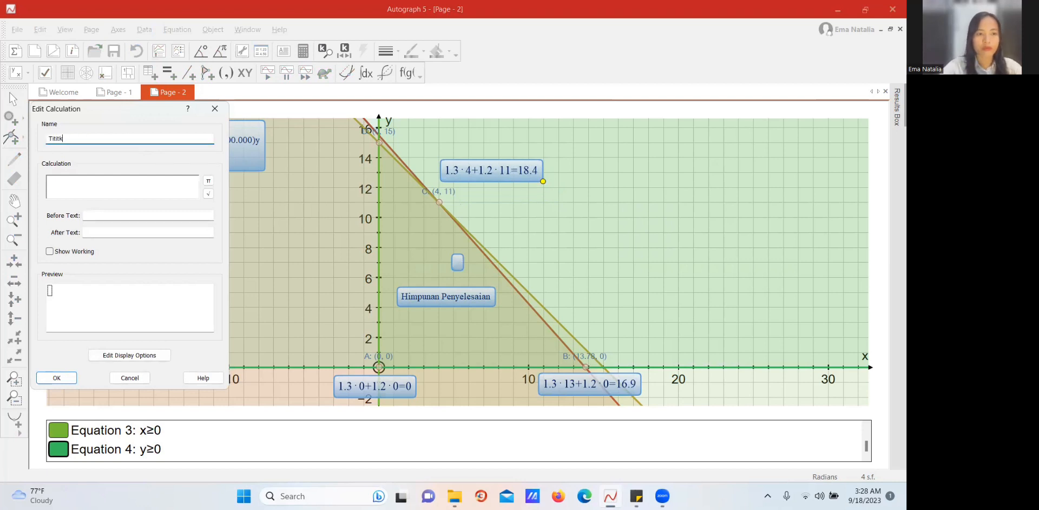
text(ik )
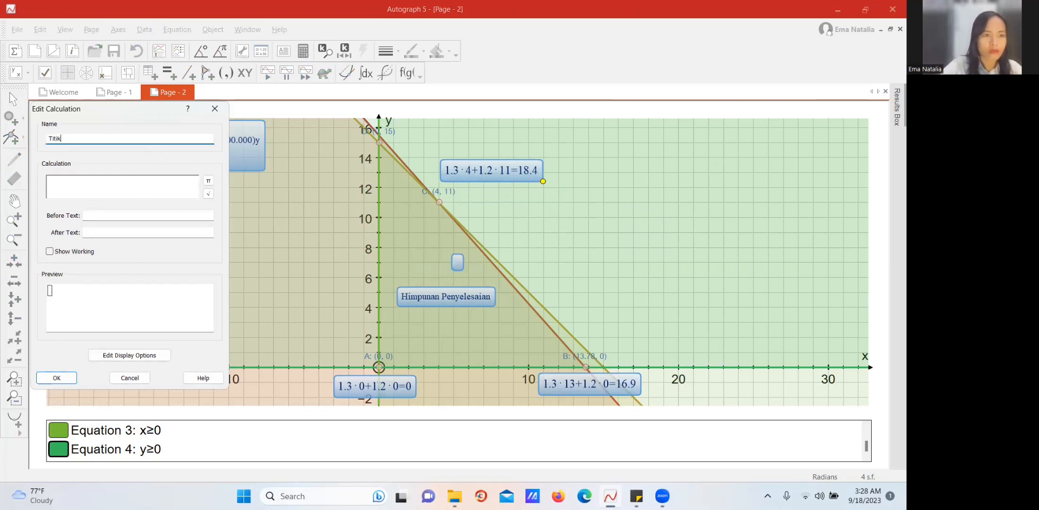
text(D)
click(62, 190)
text(1.3()
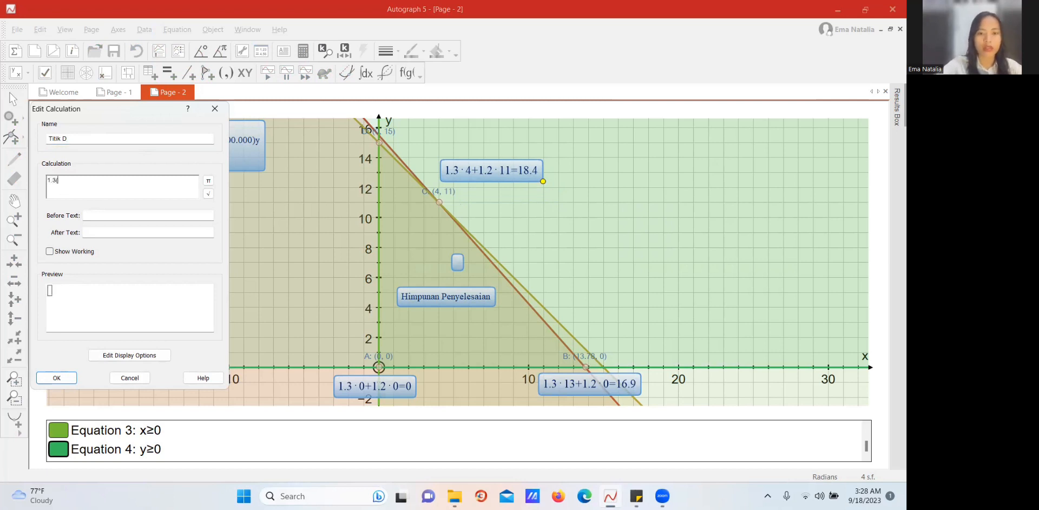
text(0)+1.2(15))
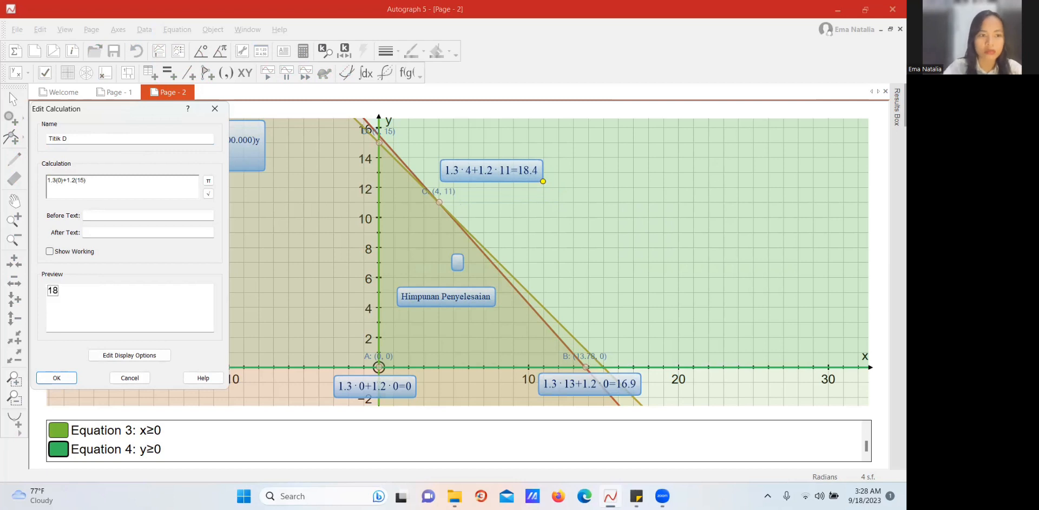
click(49, 251)
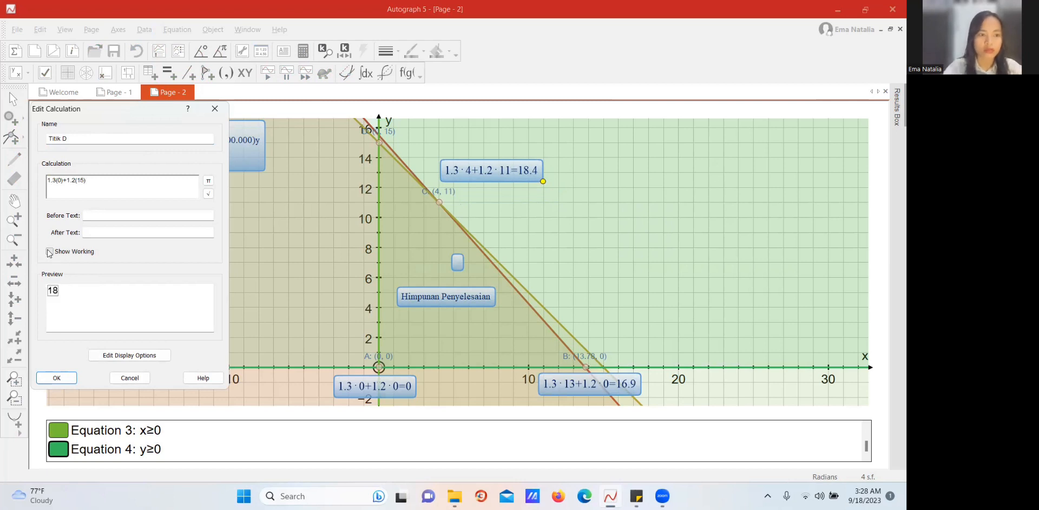
click(55, 377)
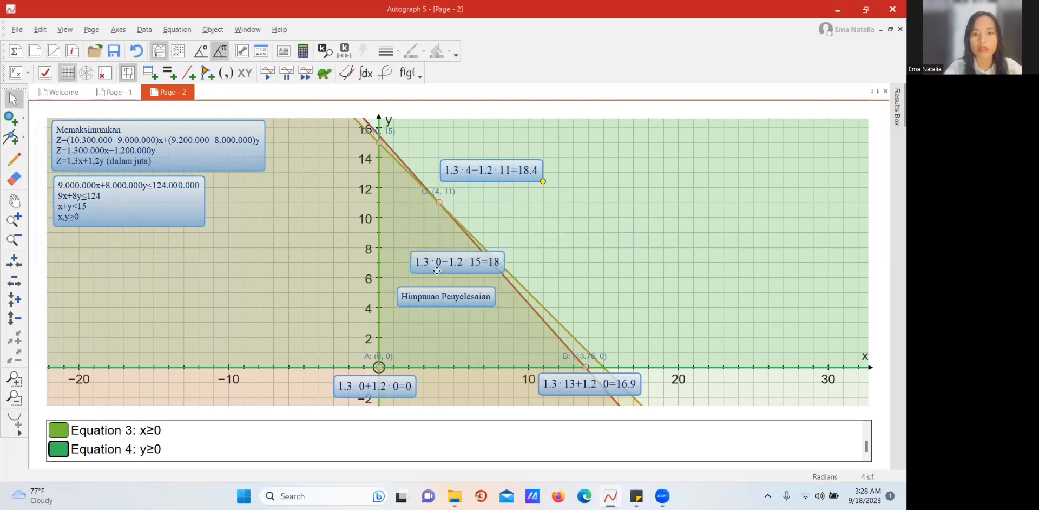
drag(422, 246, 360, 175)
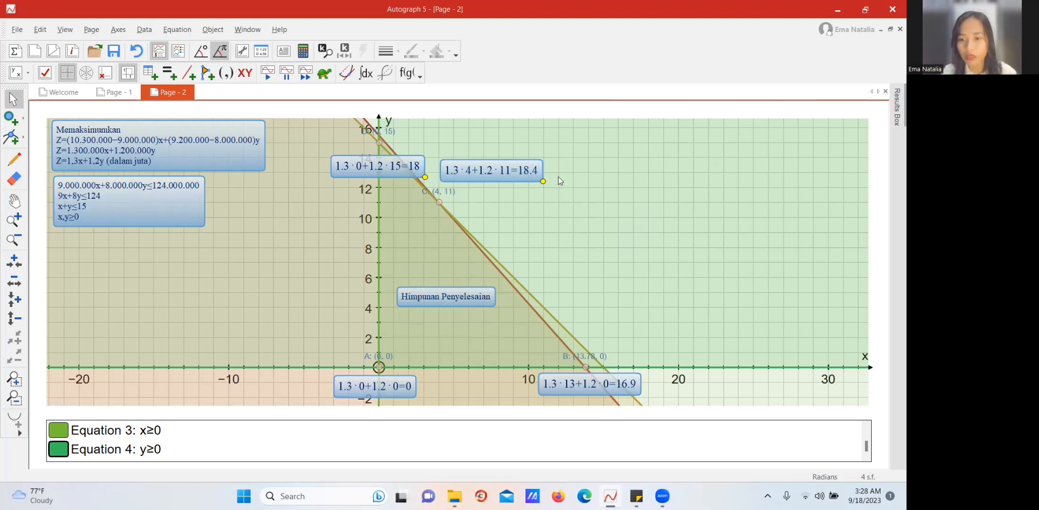
- Bring up the sticky note with the problem statement beside the graph to review the question, and return to Autograph
click(636, 496)
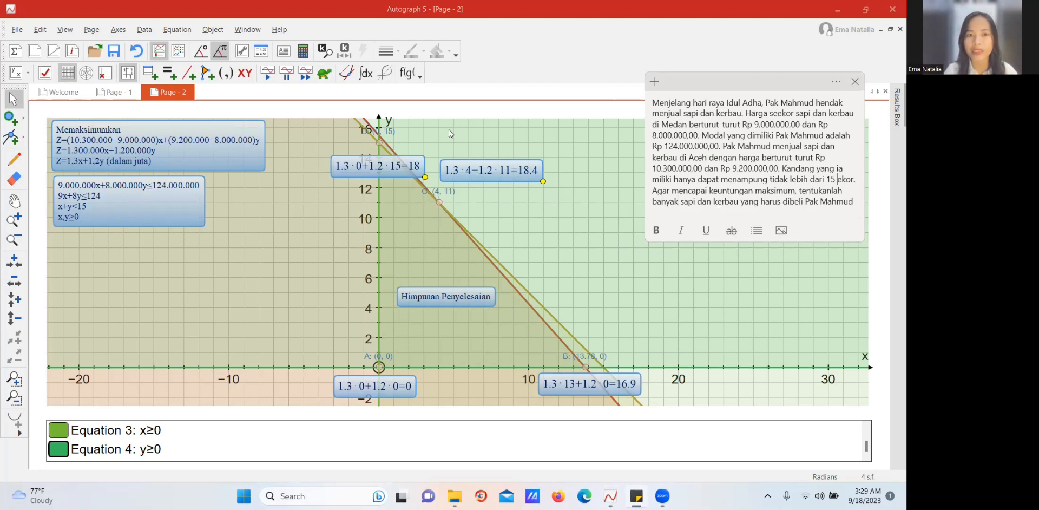
click(424, 85)
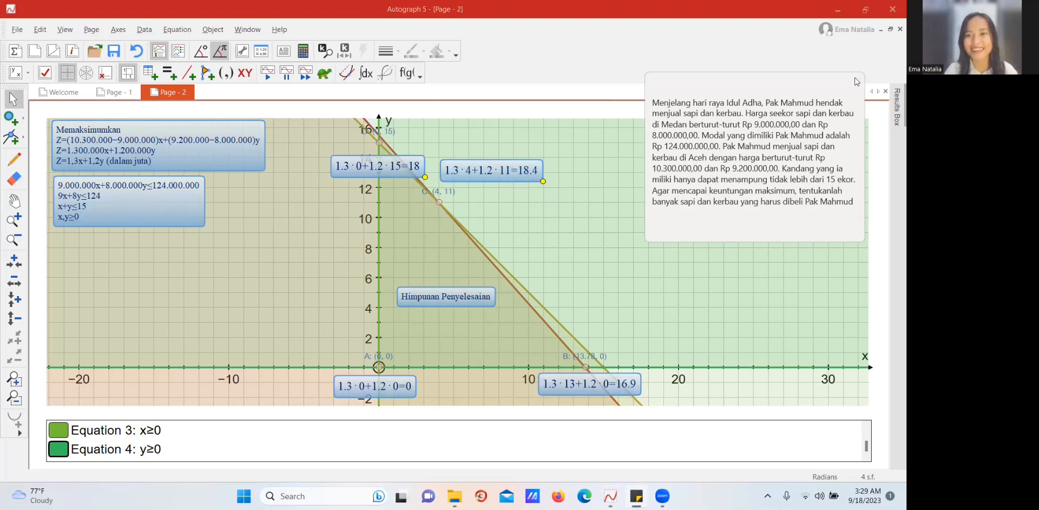